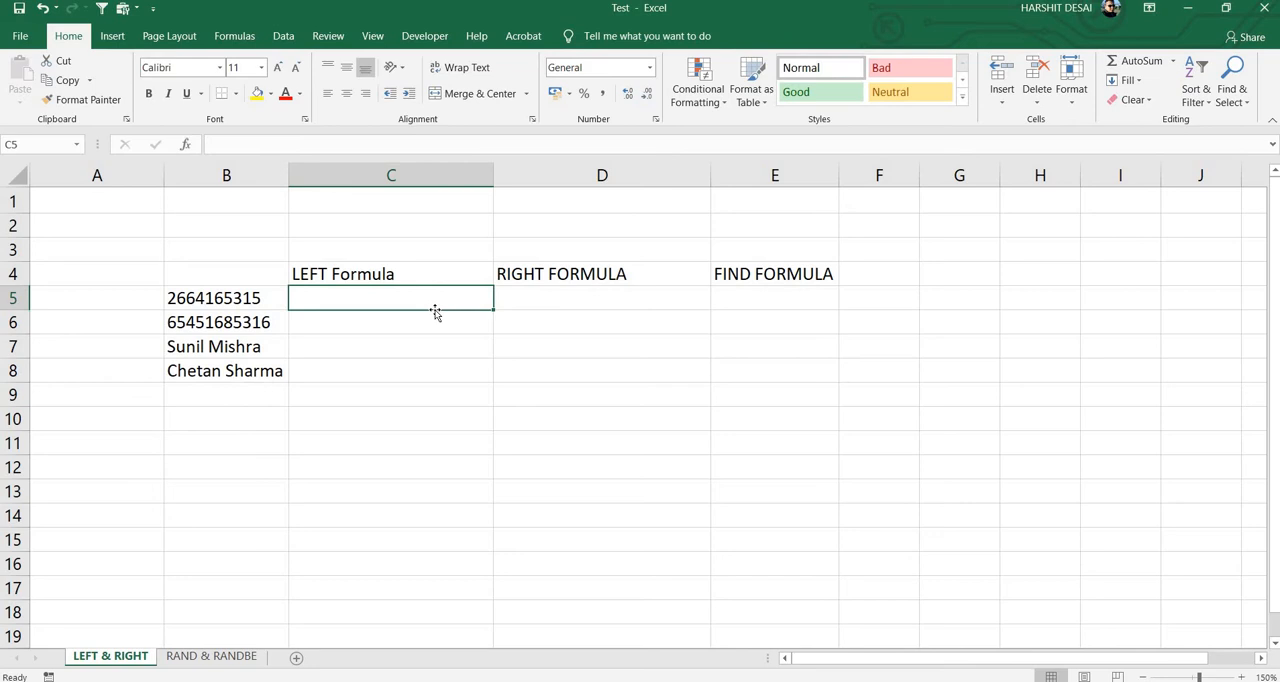
# Step: Enter =LEFT(B5,4) in cell C5 to extract the first four characters of B5
pyautogui.write('=')
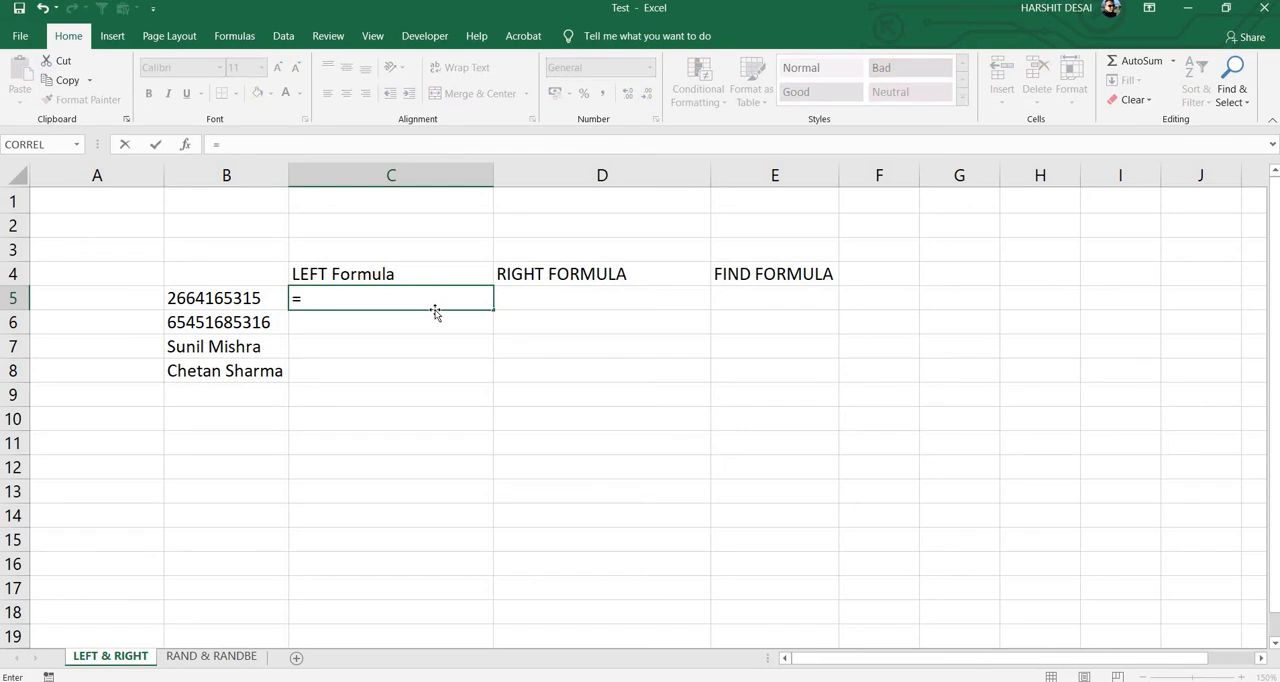
pyautogui.write('lef')
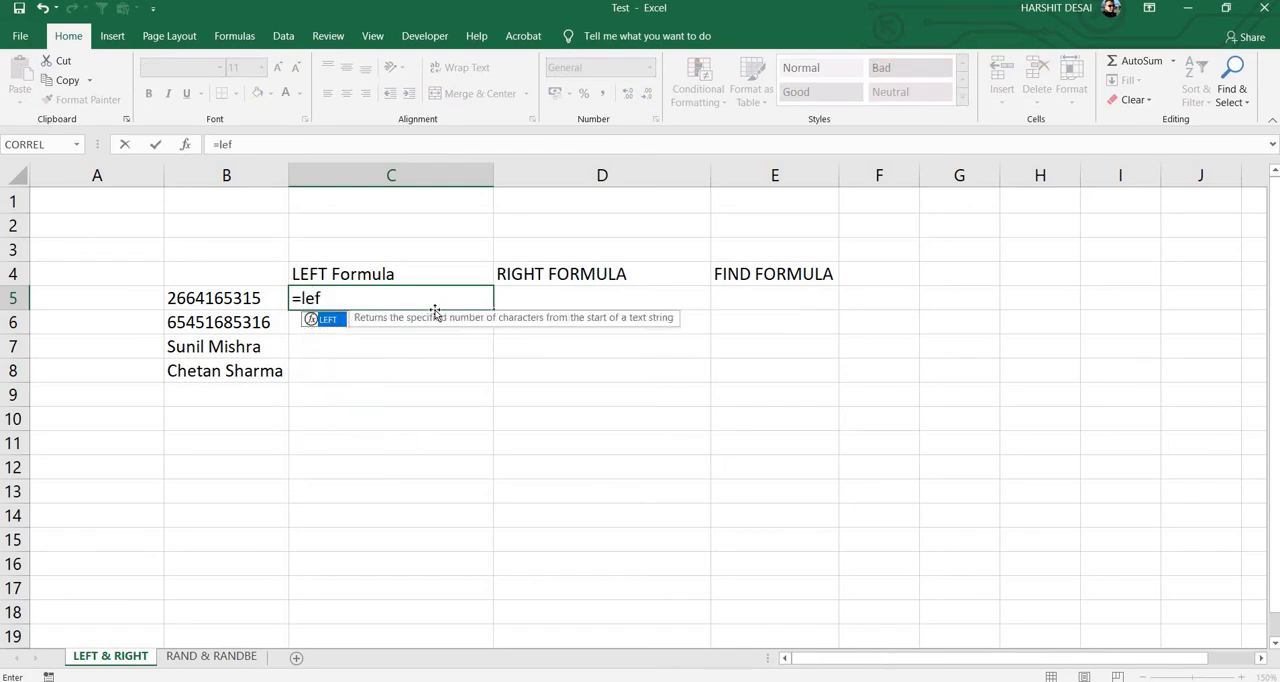
pyautogui.press('Tab')
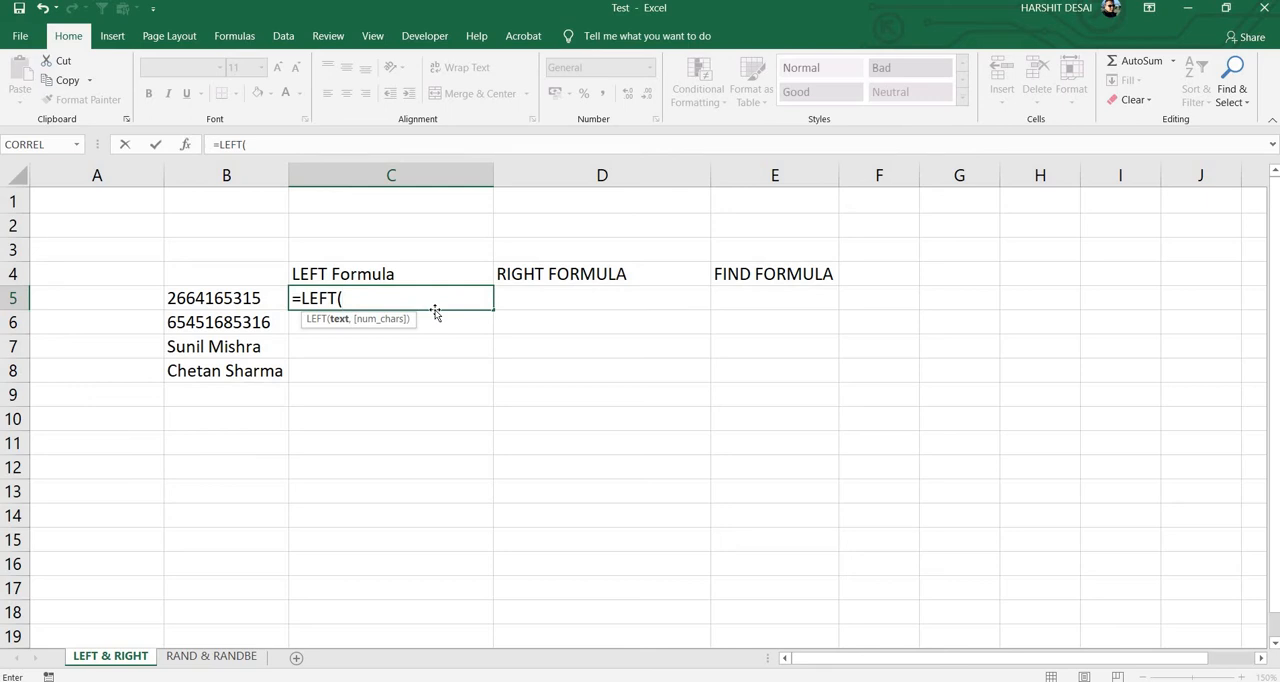
pyautogui.press('Left')
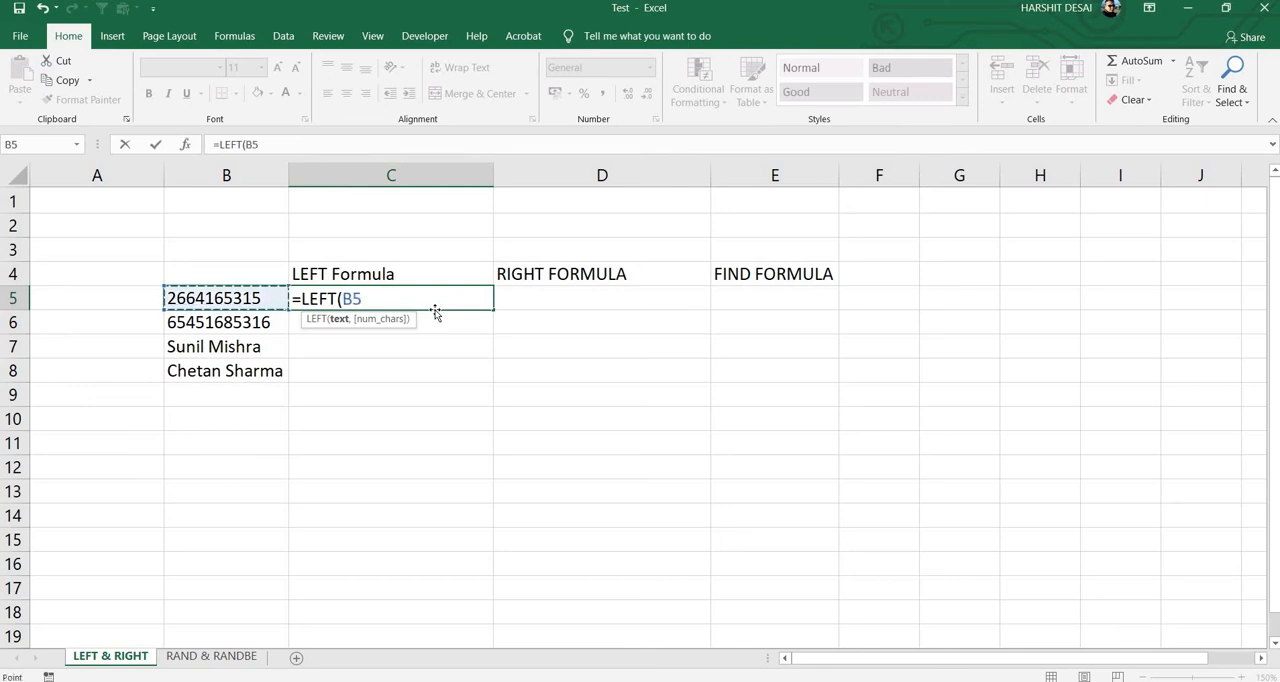
pyautogui.write(',')
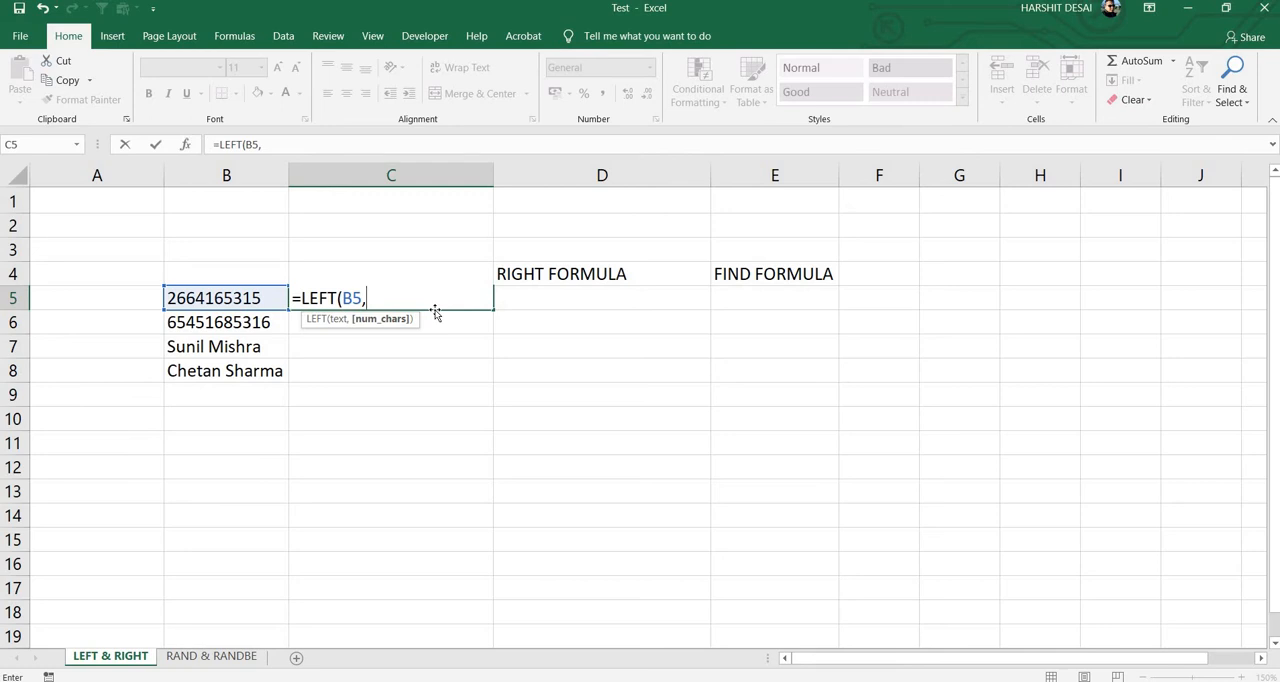
pyautogui.write('4)')
pyautogui.press('Return')
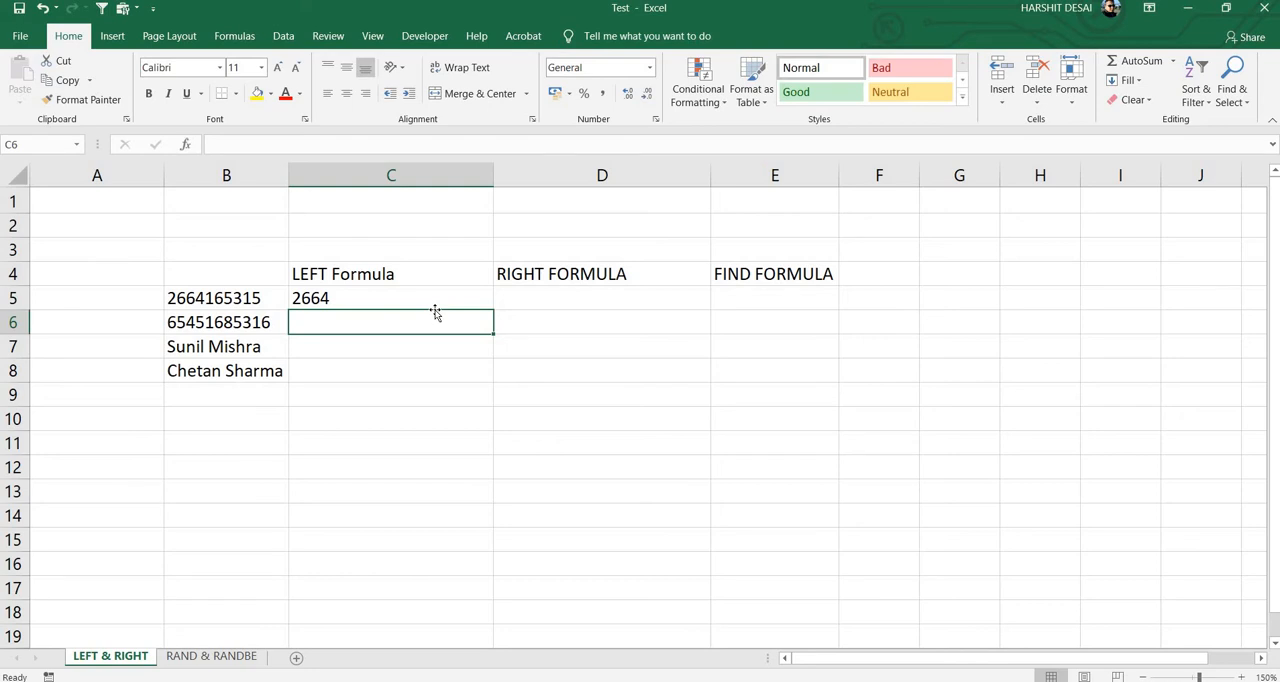
# Step: Copy the LEFT formula from C5 down through C8
pyautogui.click(435, 309)
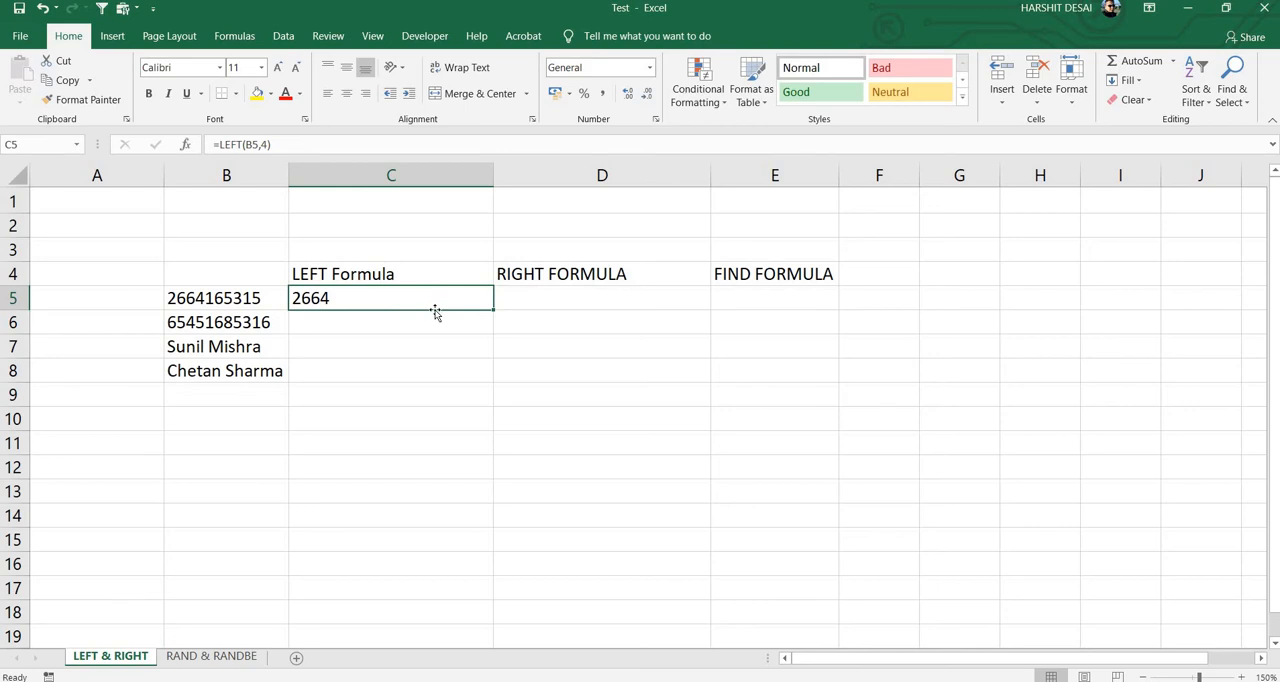
pyautogui.hotkey('ctrl', 'c')
pyautogui.hotkey('shift', 'Down')
pyautogui.hotkey('shift', 'Down')
pyautogui.hotkey('shift', 'Down')
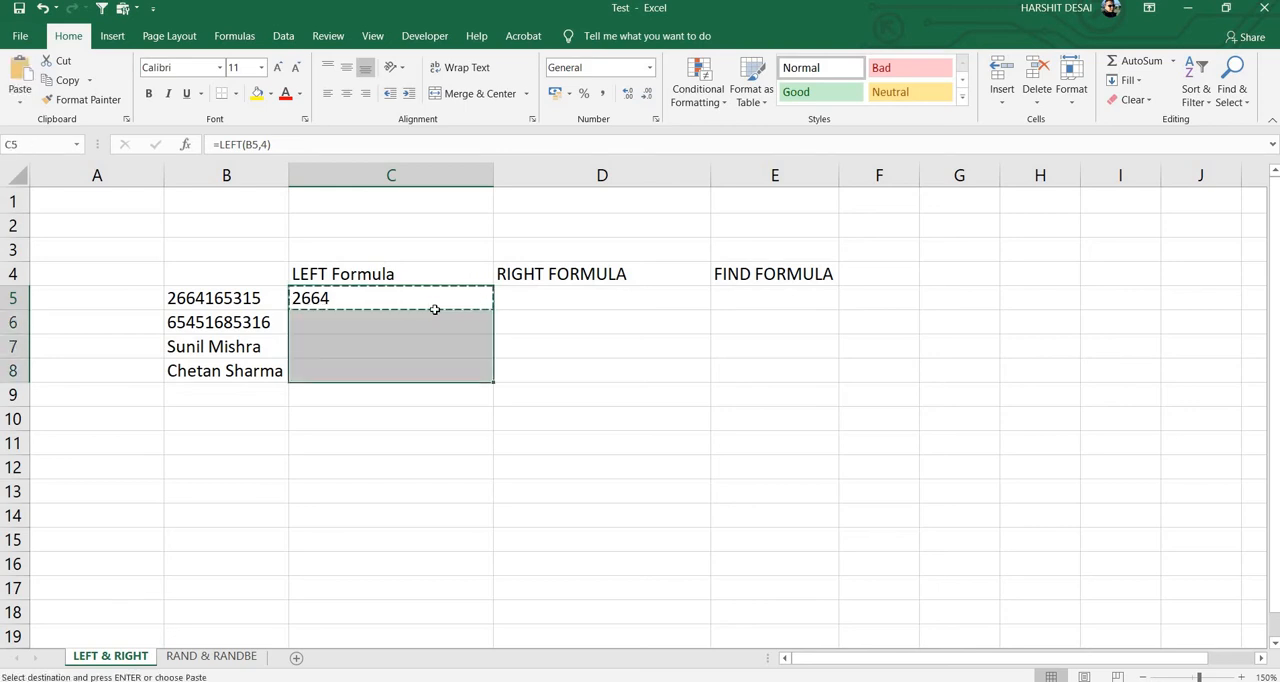
pyautogui.hotkey('ctrl', 'v')
pyautogui.click(435, 313)
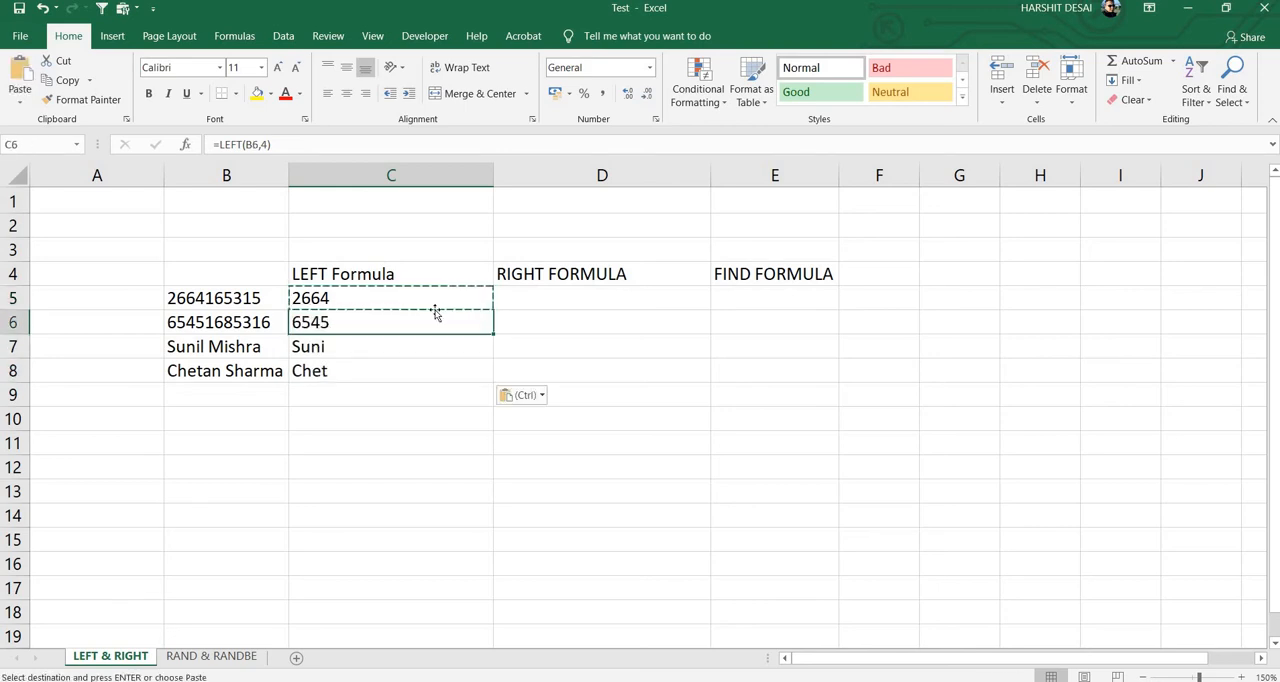
# Step: Compare the LEFT formula results in column C with the source entries in column B
pyautogui.press('Up')
pyautogui.press('Down')
pyautogui.press('Down')
pyautogui.press('Left')
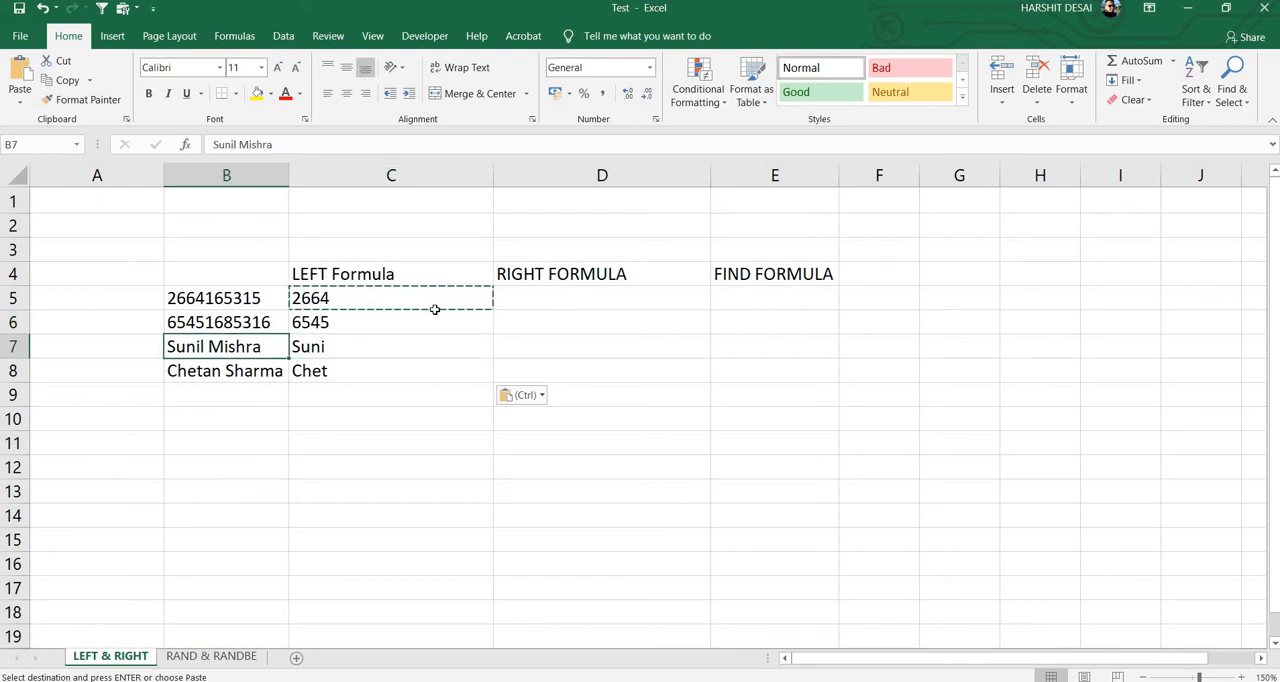
pyautogui.press('Down')
pyautogui.press('Right')
pyautogui.press('Right')
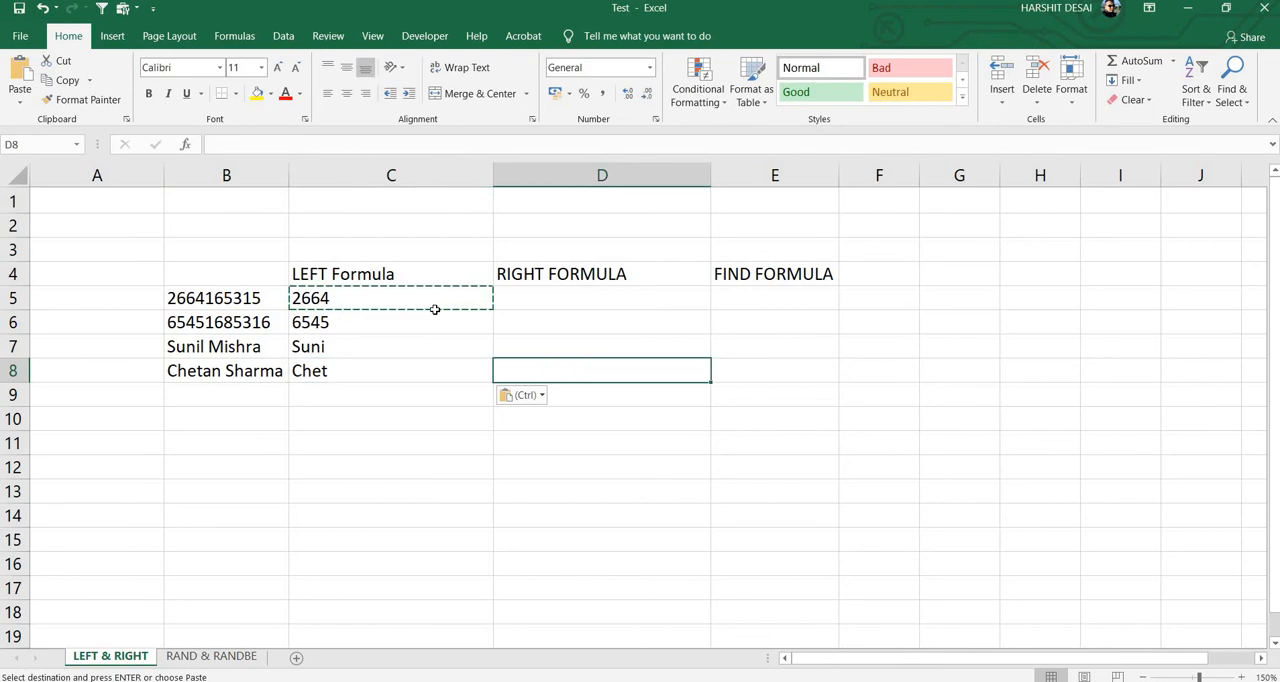
# Step: Enter =RIGHT(B5,5) in cell D5 to extract the last five characters of B5
pyautogui.press('Up')
pyautogui.press('Up')
pyautogui.press('Up')
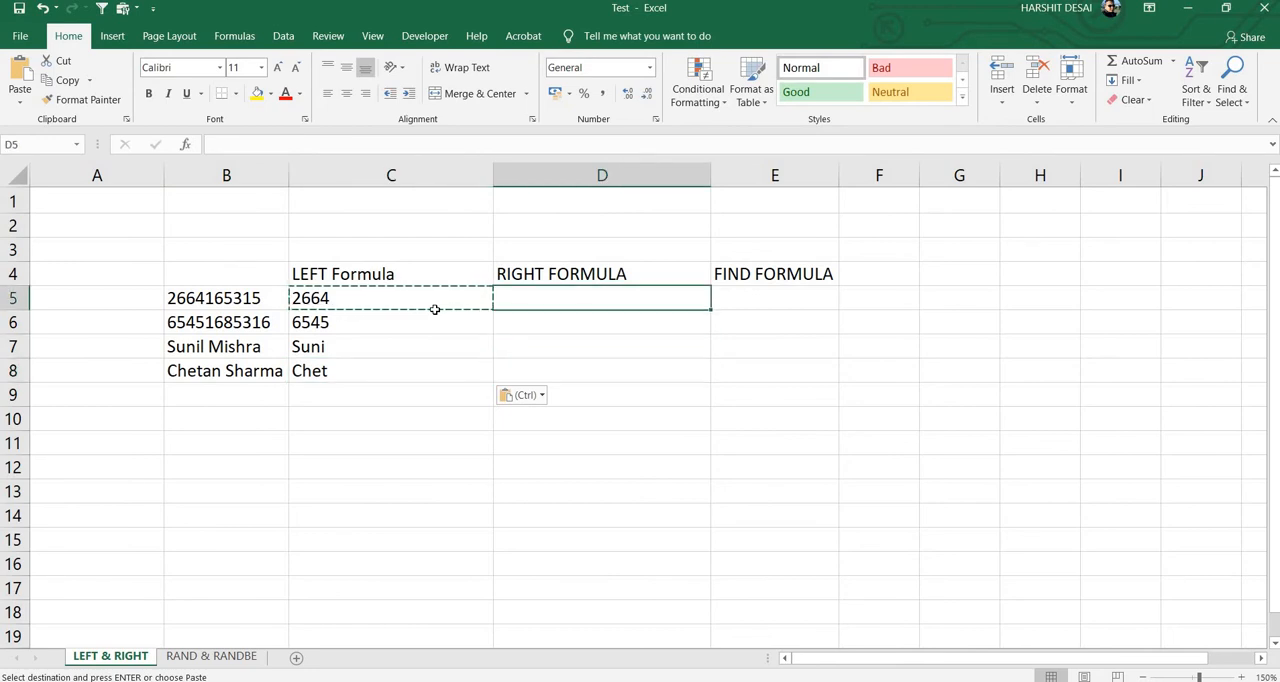
pyautogui.write('=')
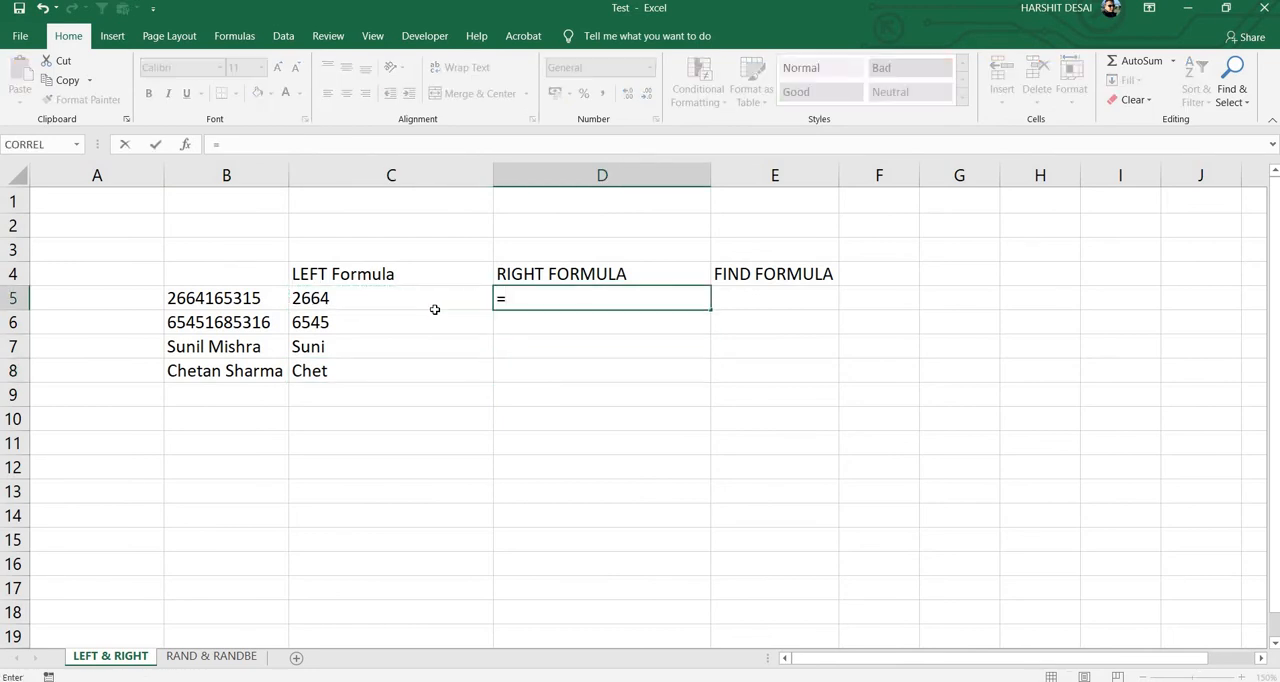
pyautogui.write('rig')
pyautogui.press('Tab')
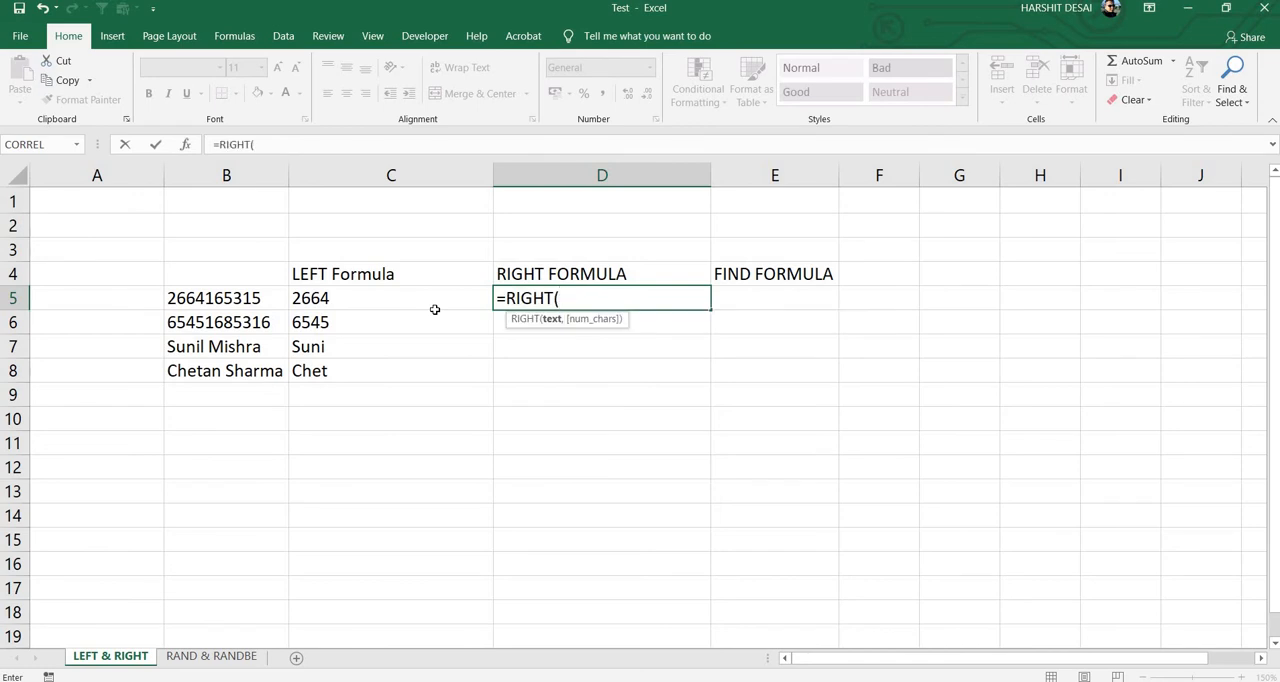
pyautogui.press('Left')
pyautogui.press('Left')
pyautogui.press('Left')
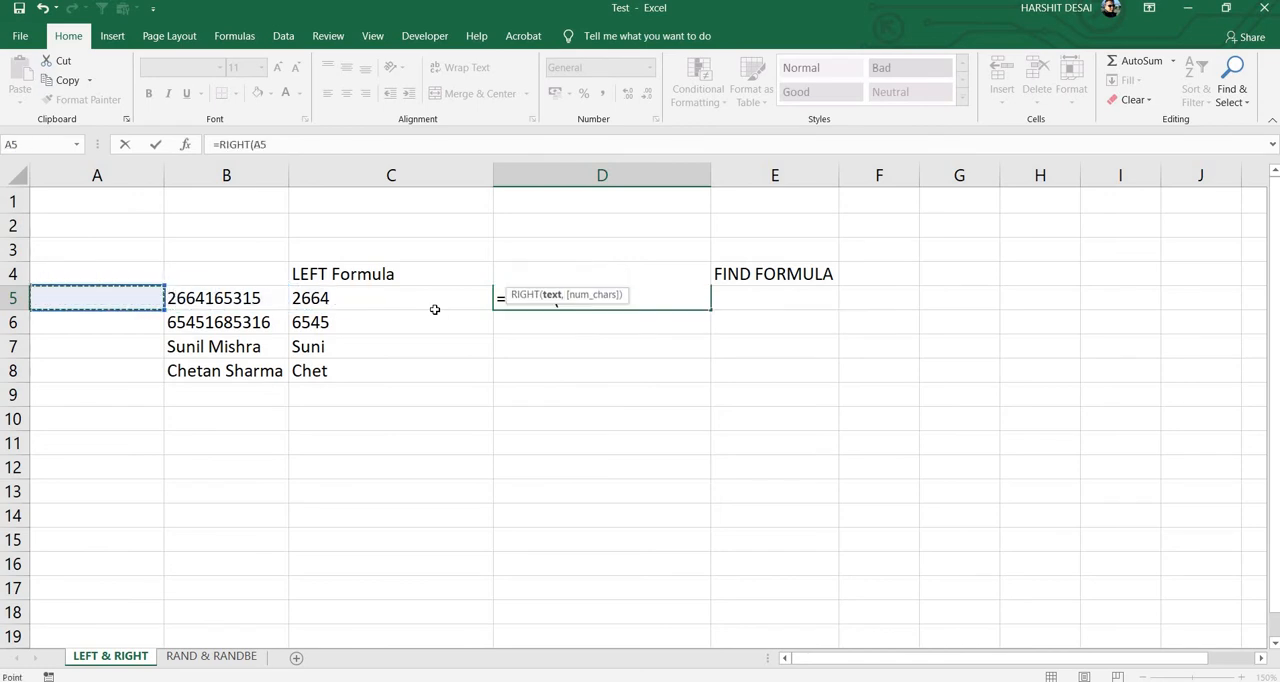
pyautogui.press('Right')
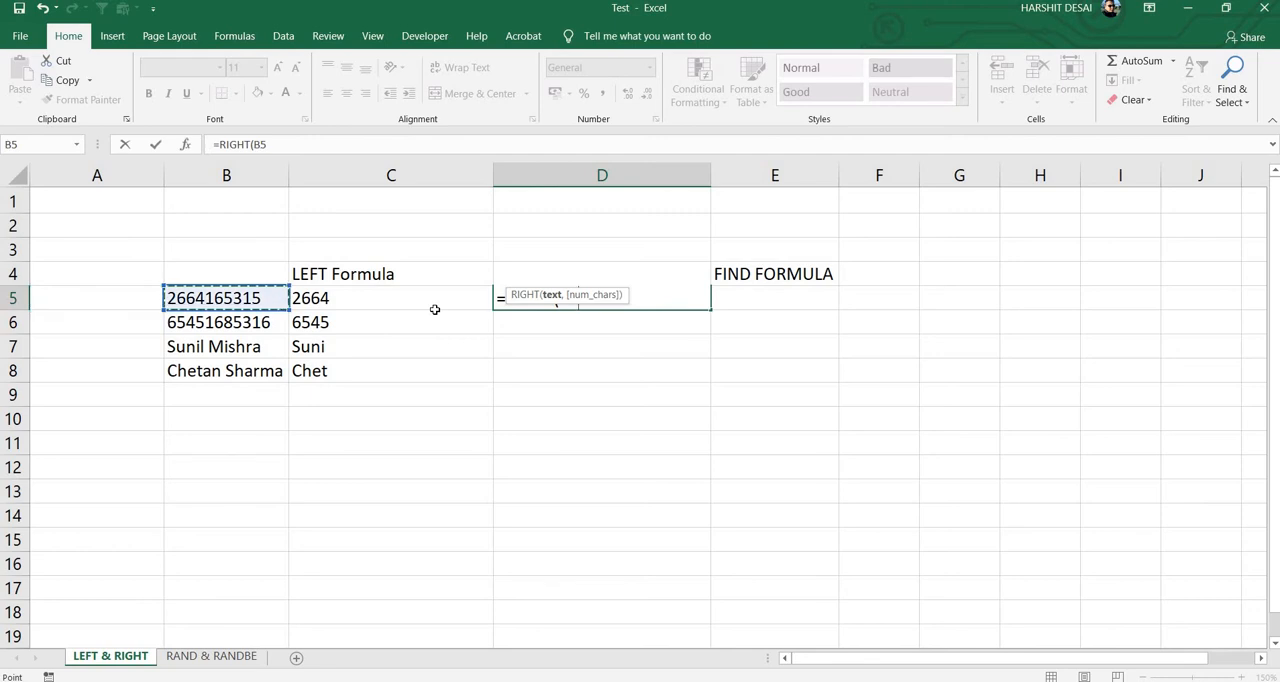
pyautogui.write(',')
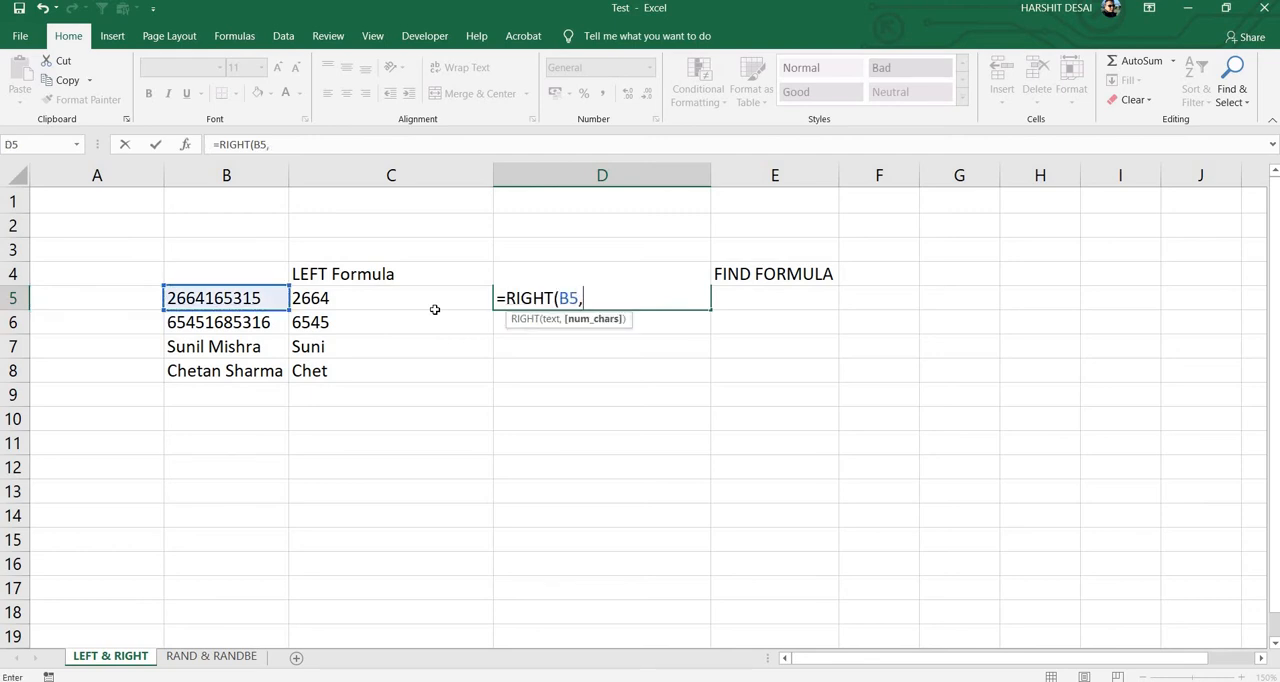
pyautogui.write('5)')
pyautogui.press('Return')
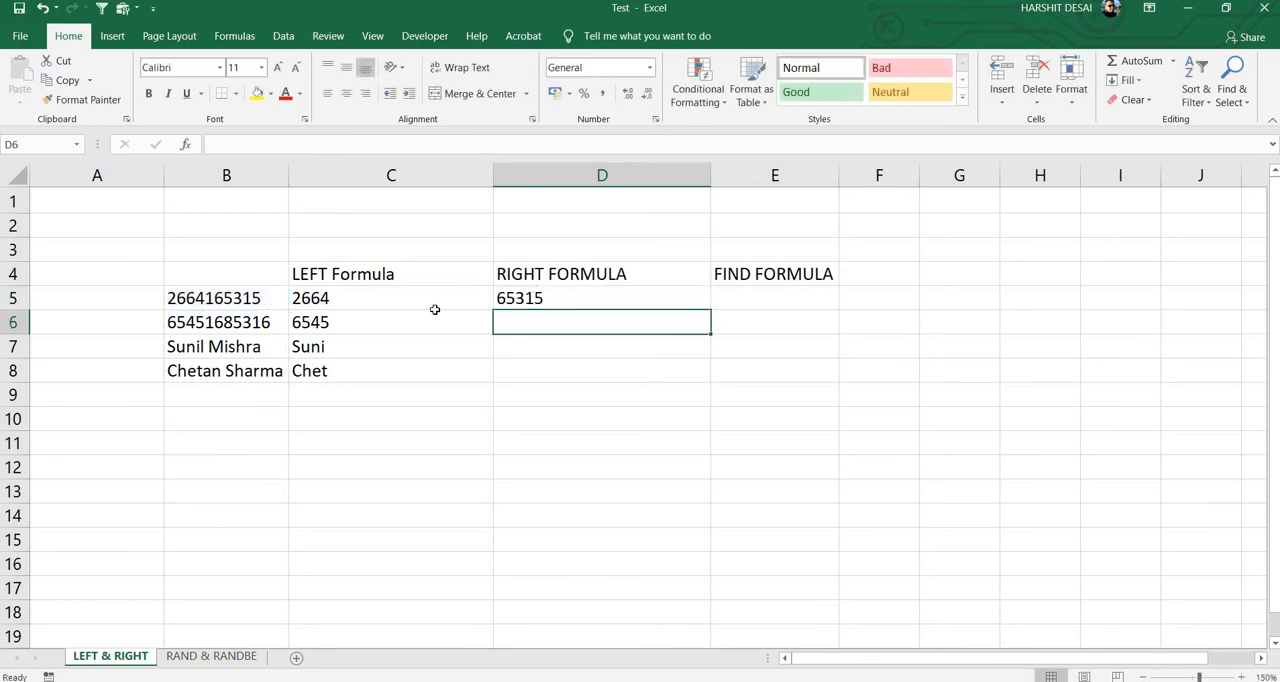
# Step: Copy the RIGHT formula from D5 down through D8
pyautogui.press('Up')
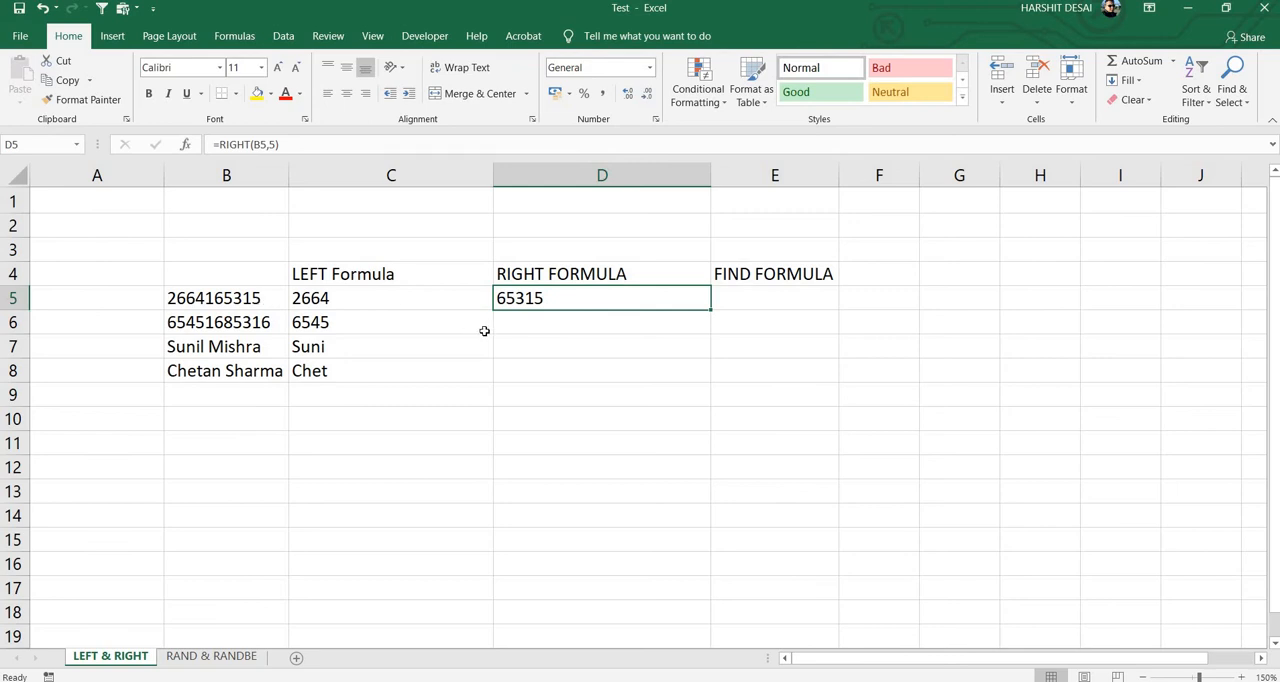
pyautogui.hotkey('ctrl', 'c')
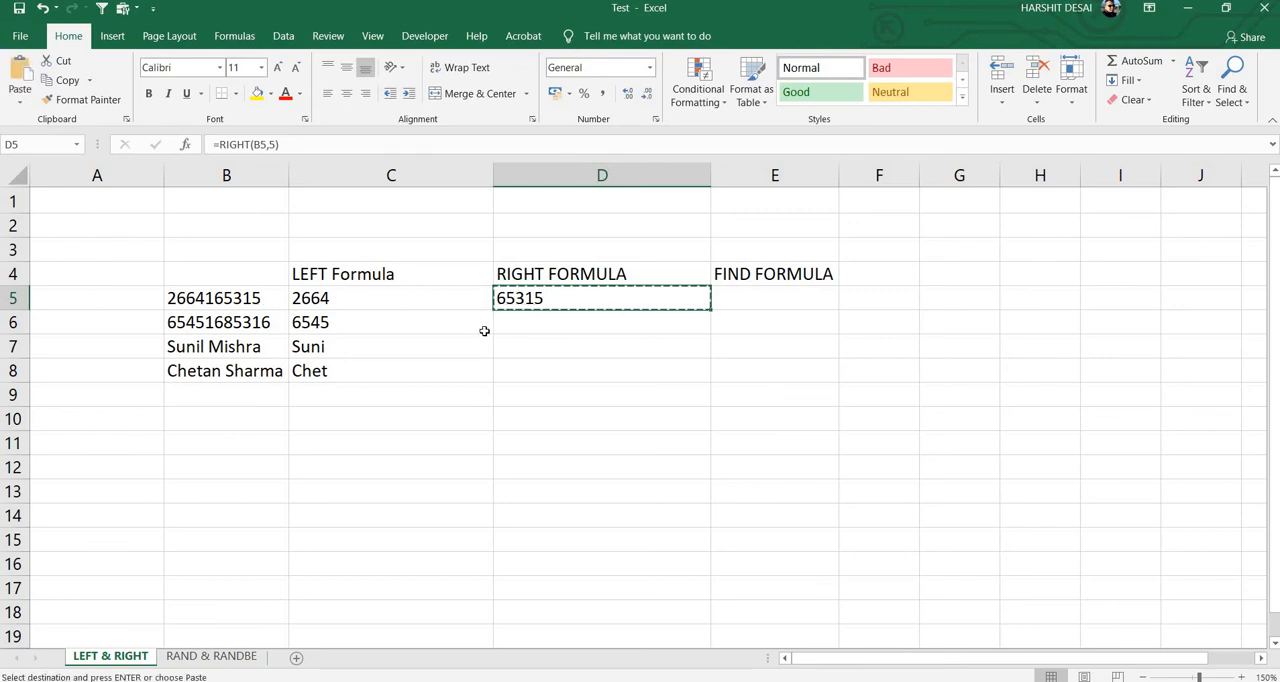
pyautogui.hotkey('shift', 'Down')
pyautogui.hotkey('shift', 'Down')
pyautogui.hotkey('shift', 'Down')
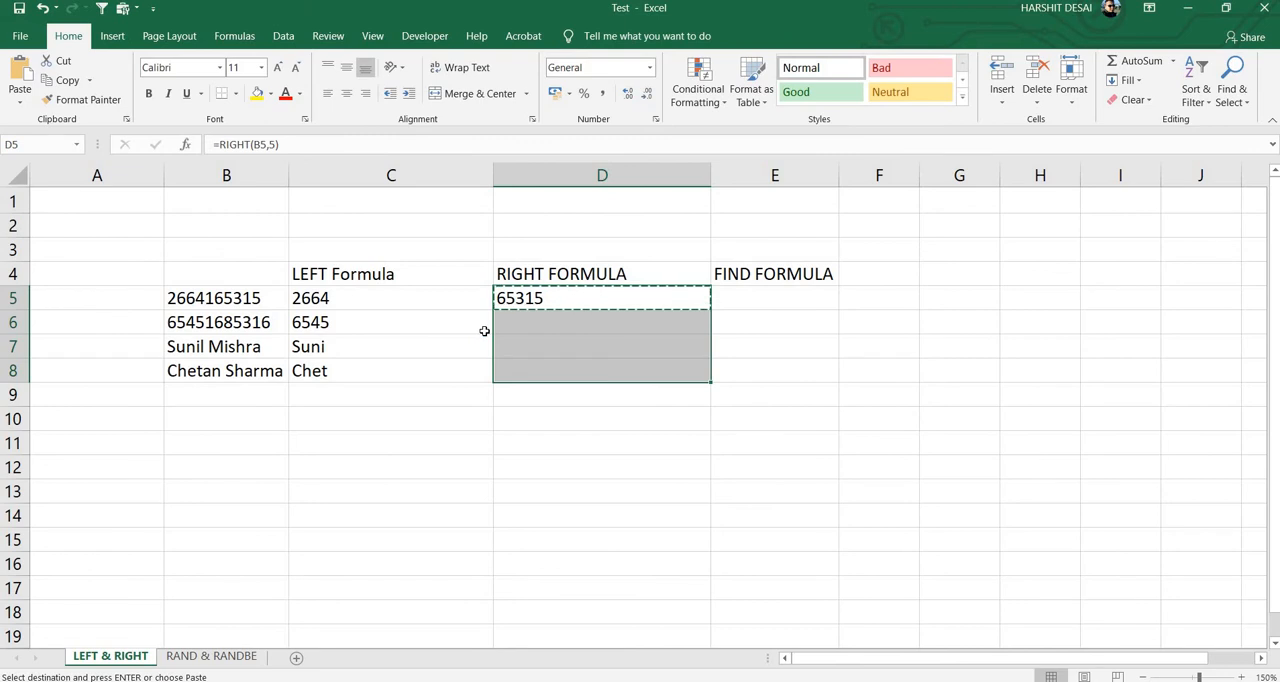
pyautogui.hotkey('ctrl', 'v')
# Step: Review the RIGHT formula results in D5:D8 and the source number in B5
pyautogui.press('Down')
pyautogui.press('Down')
pyautogui.press('Down')
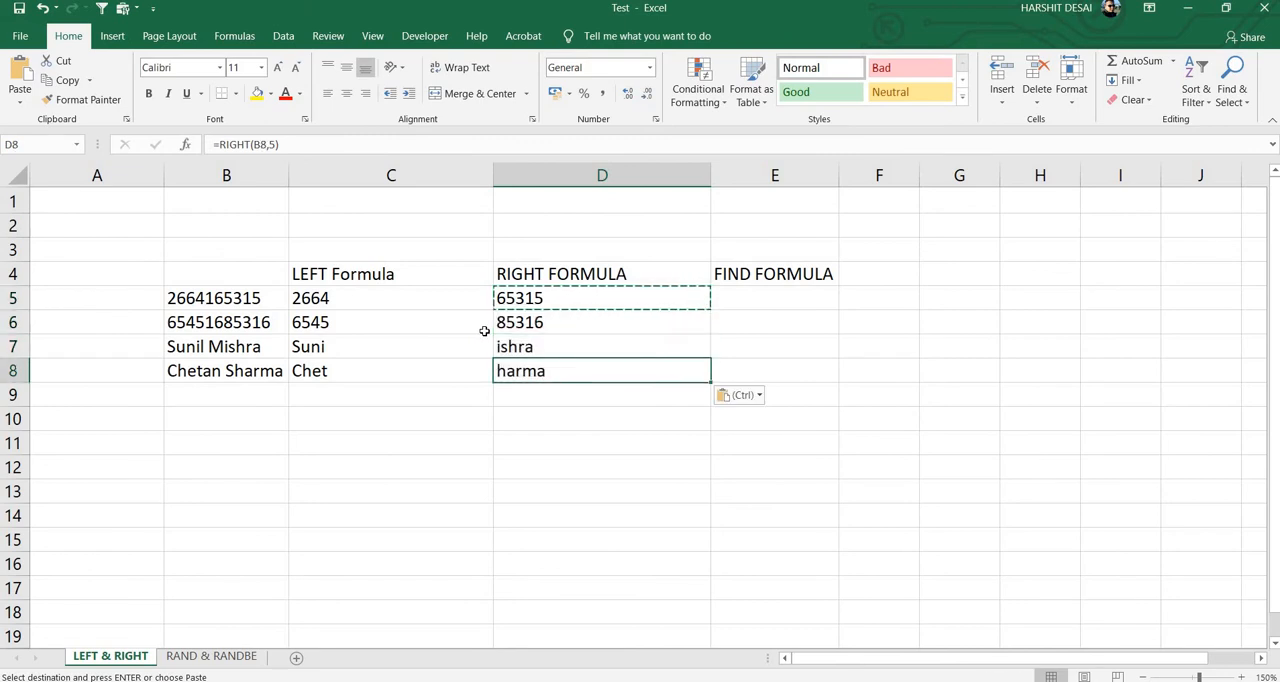
pyautogui.press('Up')
pyautogui.press('Up')
pyautogui.press('Down')
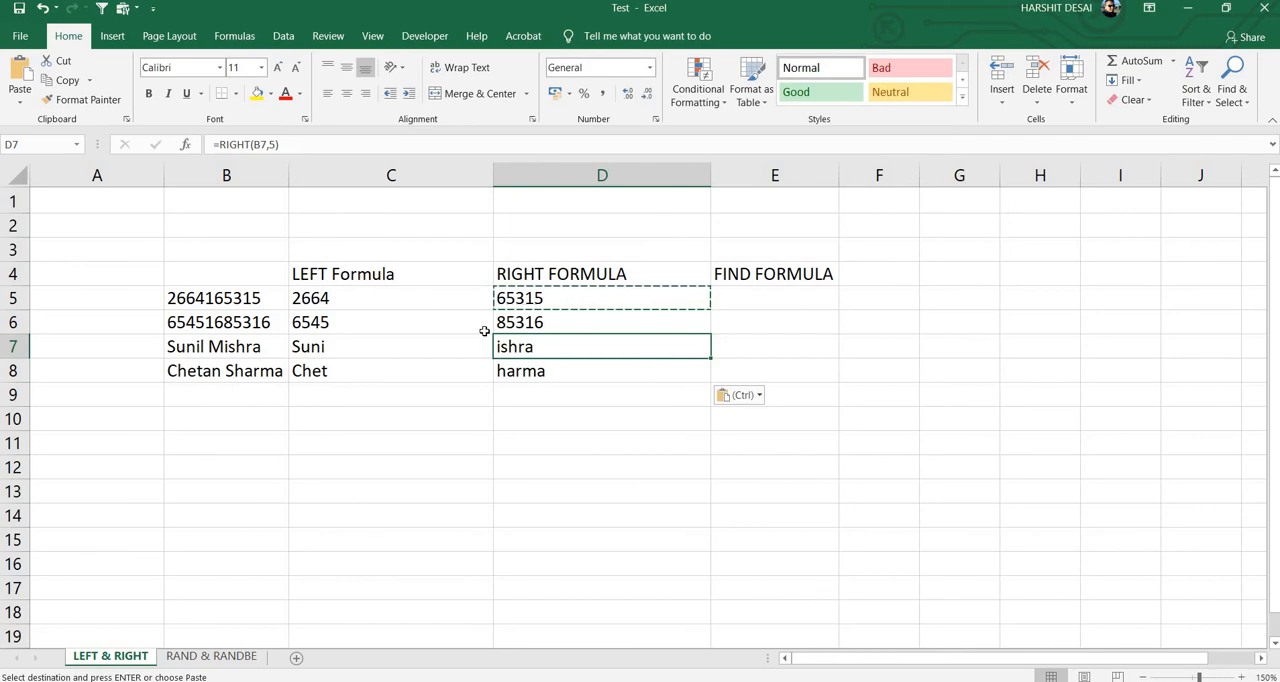
pyautogui.press('Down')
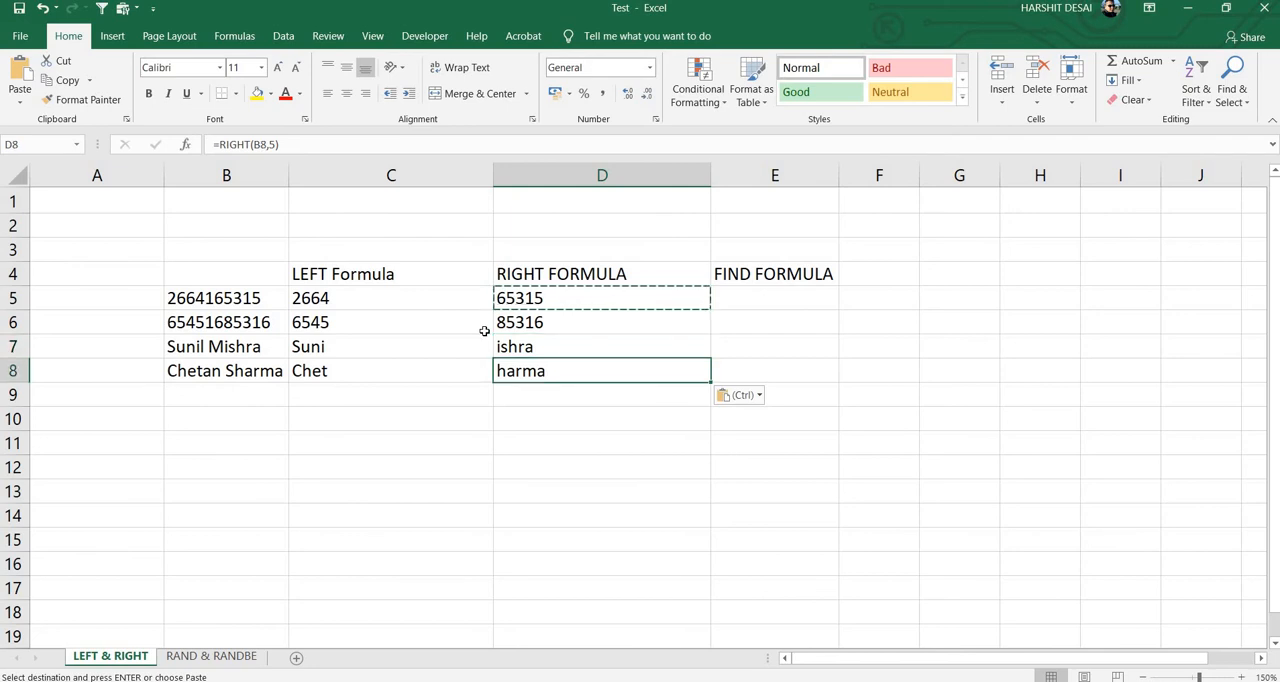
pyautogui.press('Up')
pyautogui.press('Up')
pyautogui.press('Up')
pyautogui.press('Right')
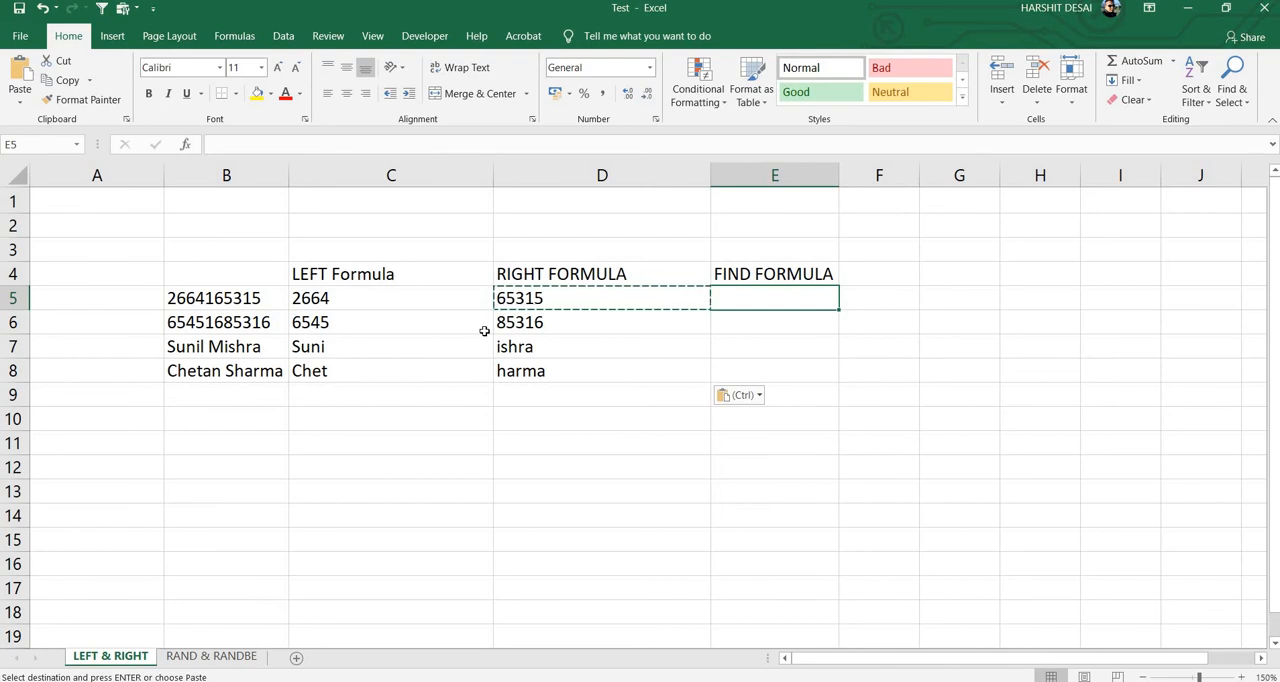
pyautogui.press('Left')
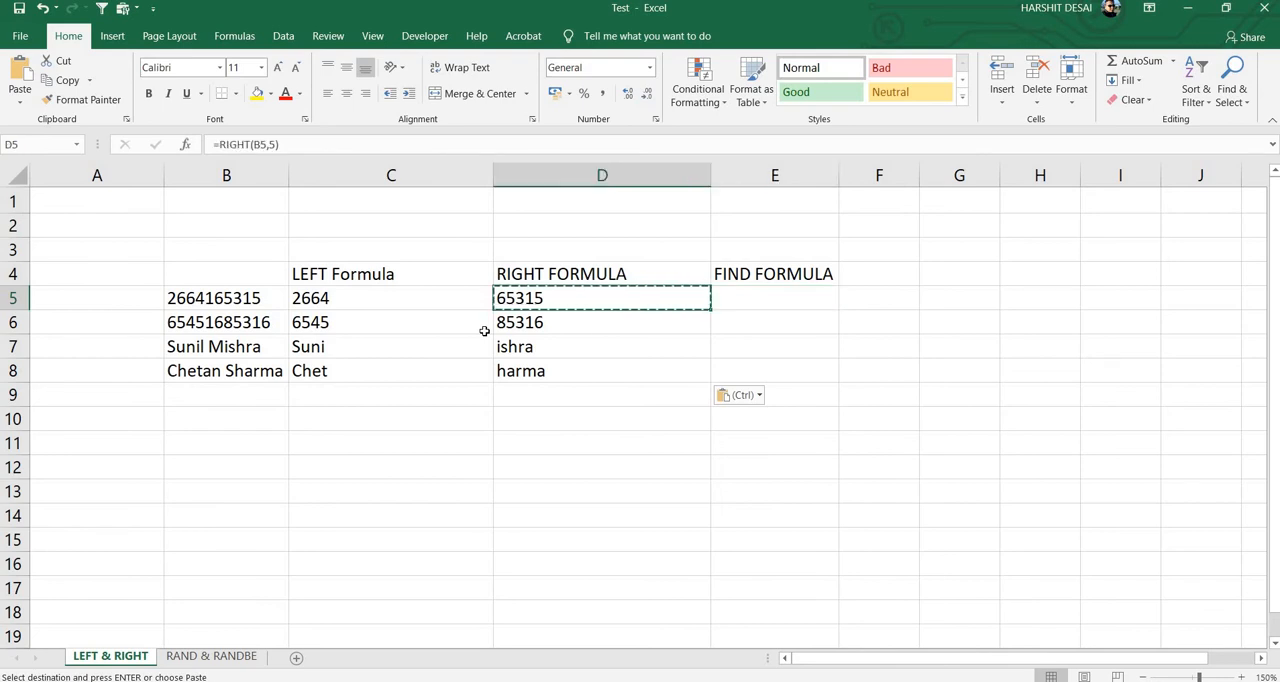
pyautogui.press('Right')
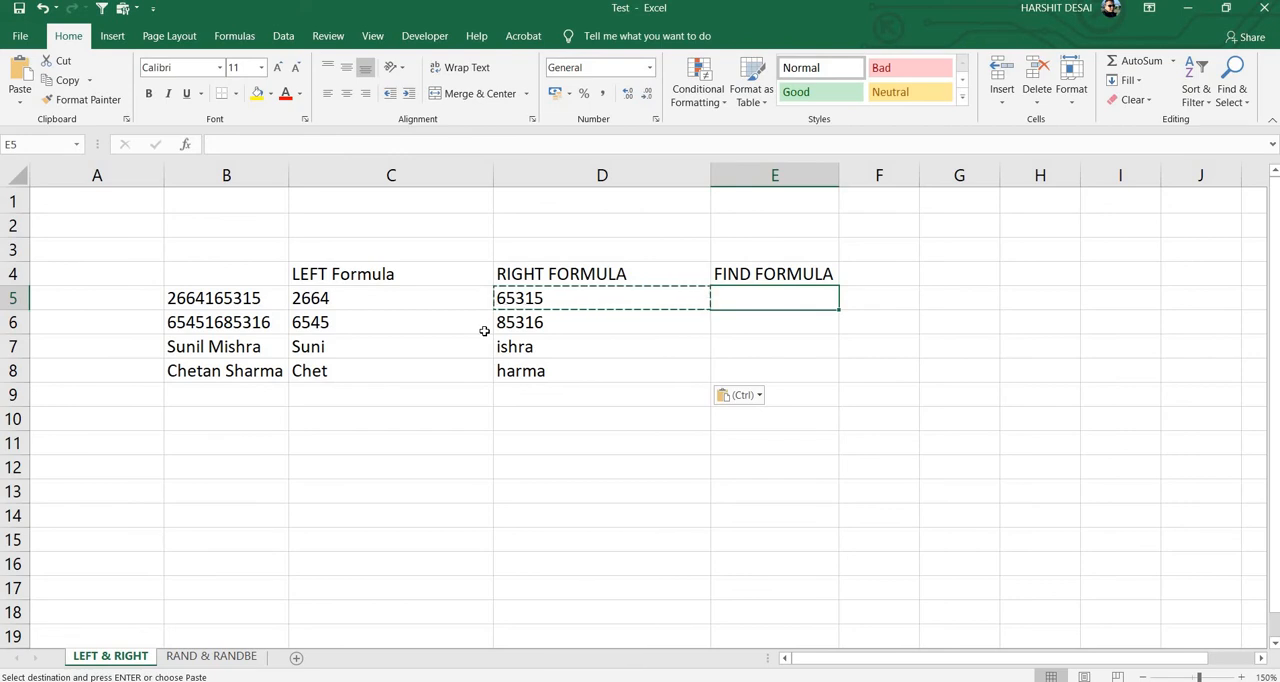
pyautogui.click(224, 296)
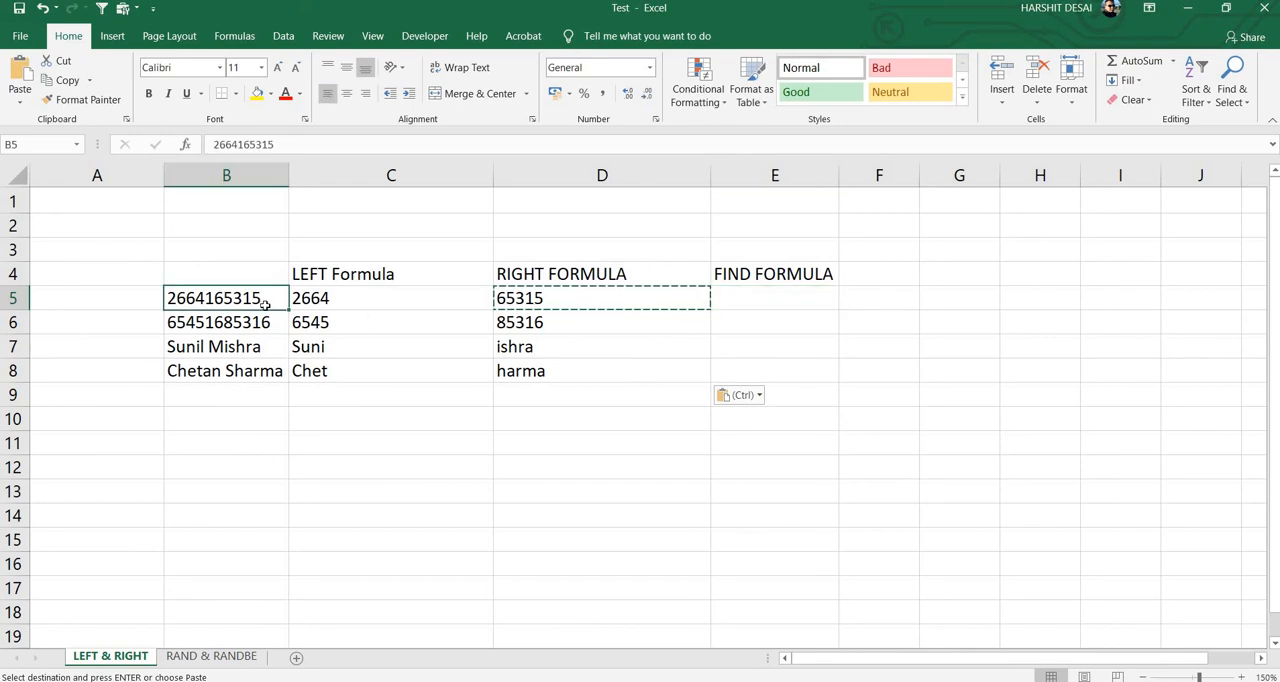
# Step: Enter =FIND("3",B5) in cell E5 to locate the digit 3 within B5, and reselect the cell
pyautogui.click(769, 295)
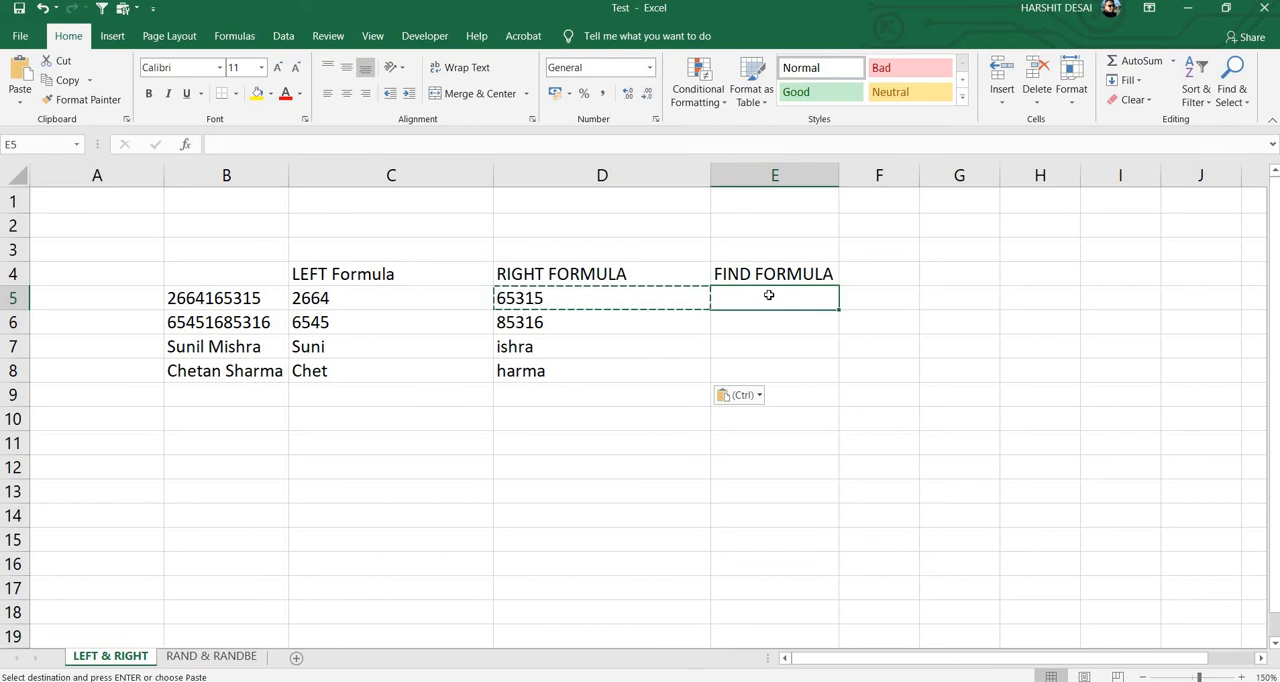
pyautogui.write('=fin')
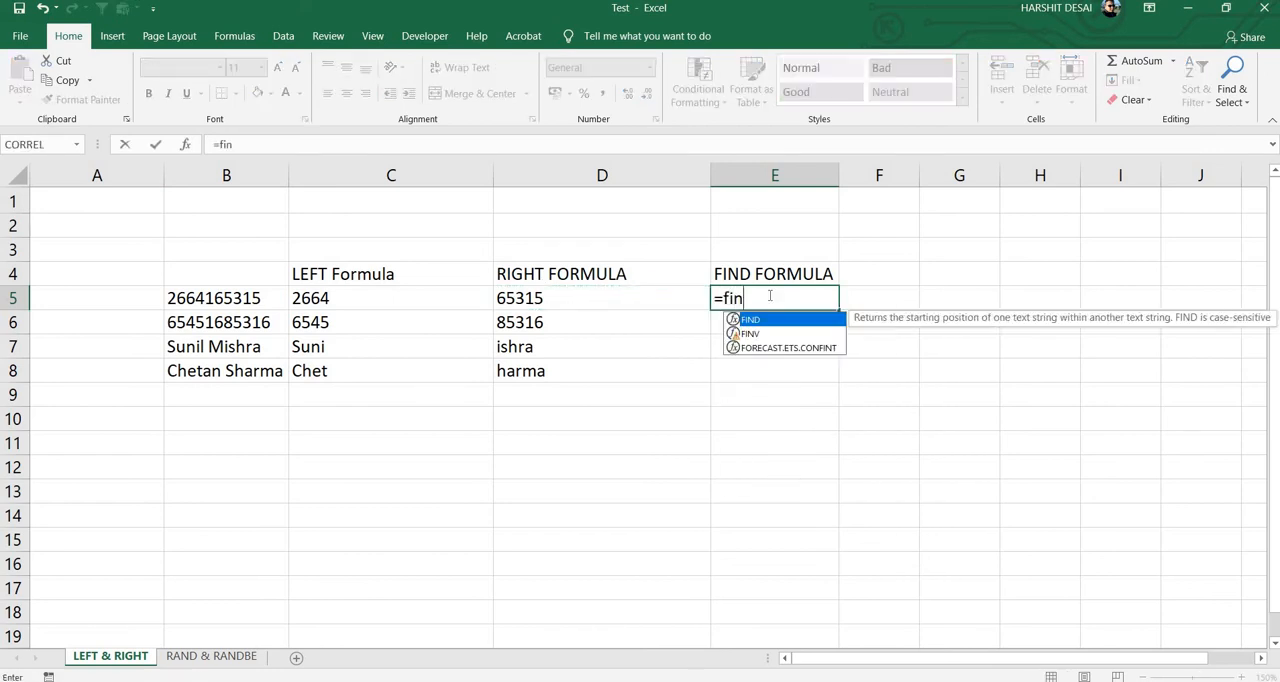
pyautogui.press('Tab')
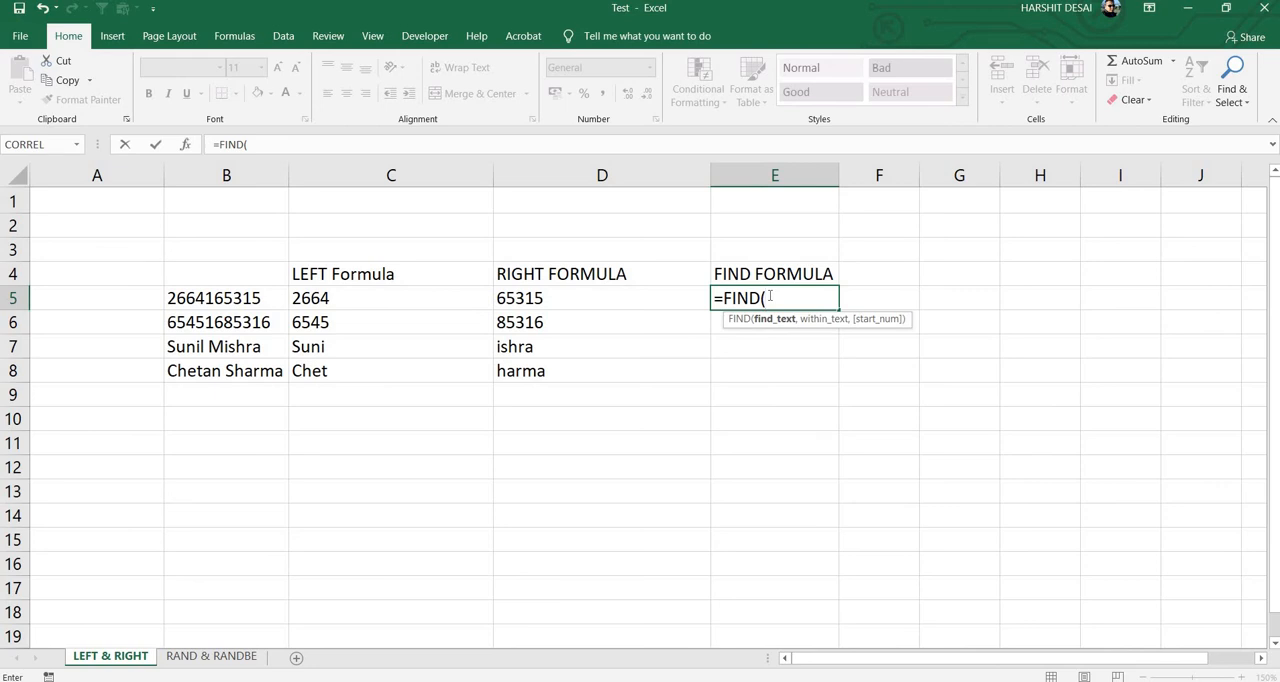
pyautogui.write('"3",')
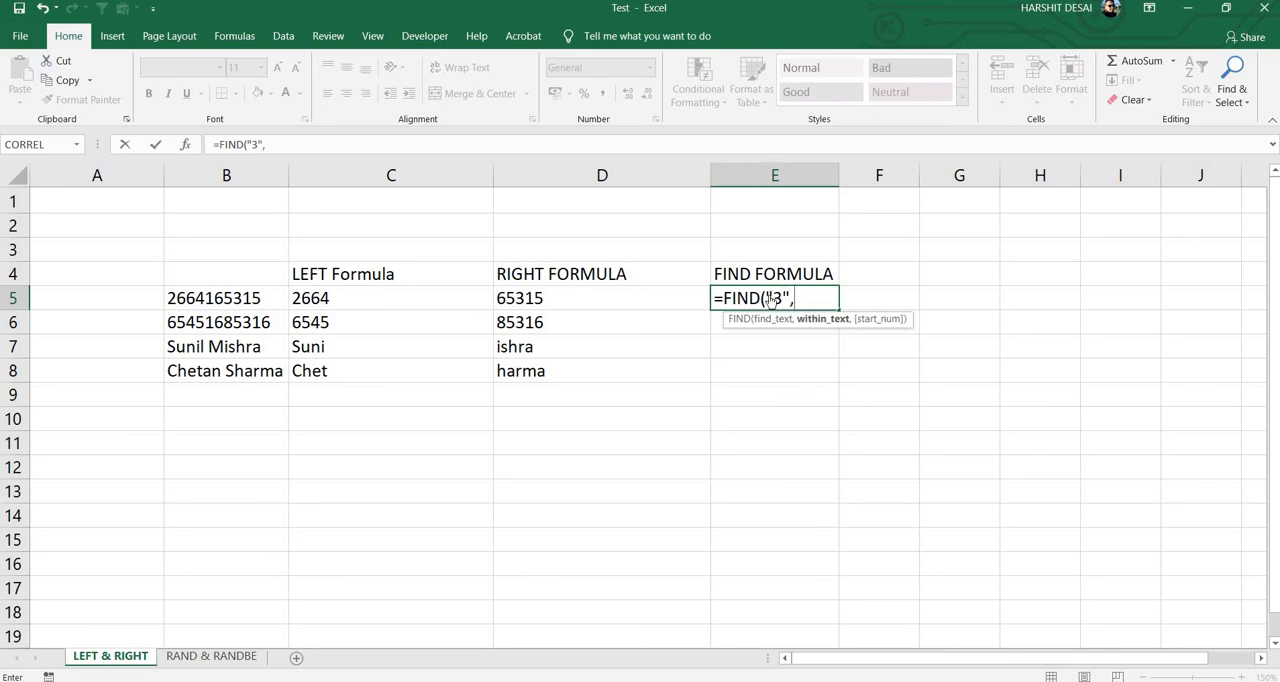
pyautogui.press('Left')
pyautogui.press('Left')
pyautogui.press('Left')
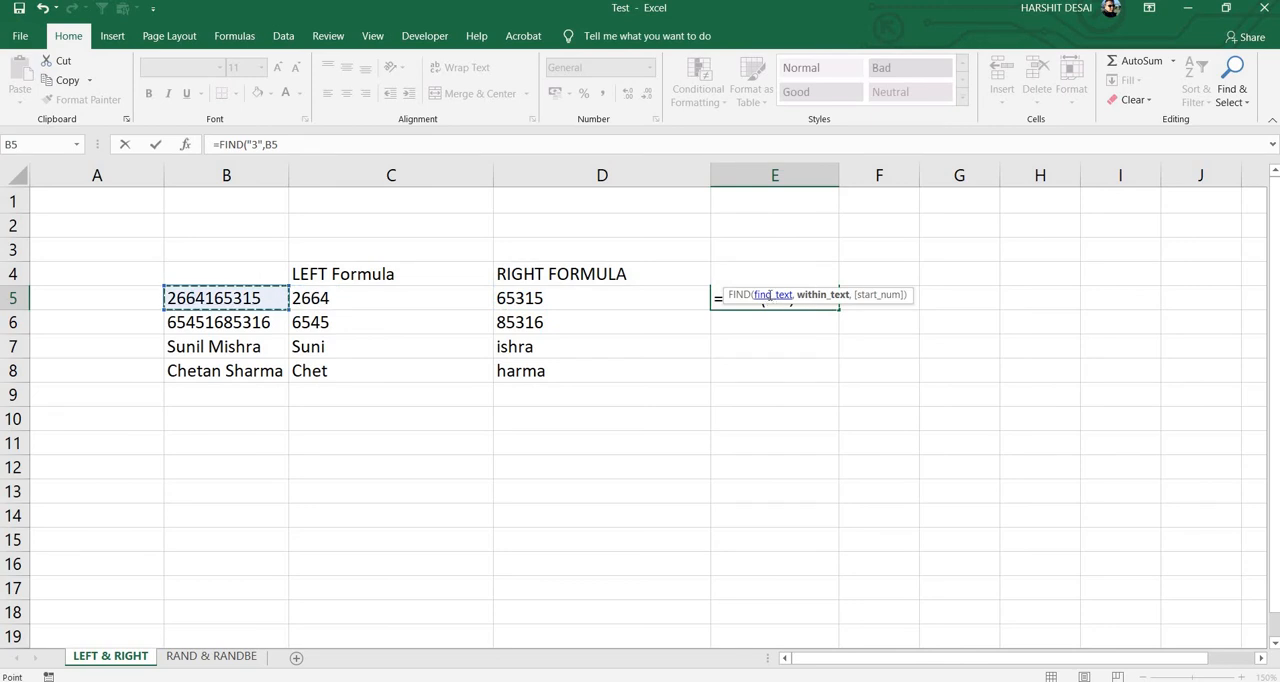
pyautogui.write(')')
pyautogui.press('Return')
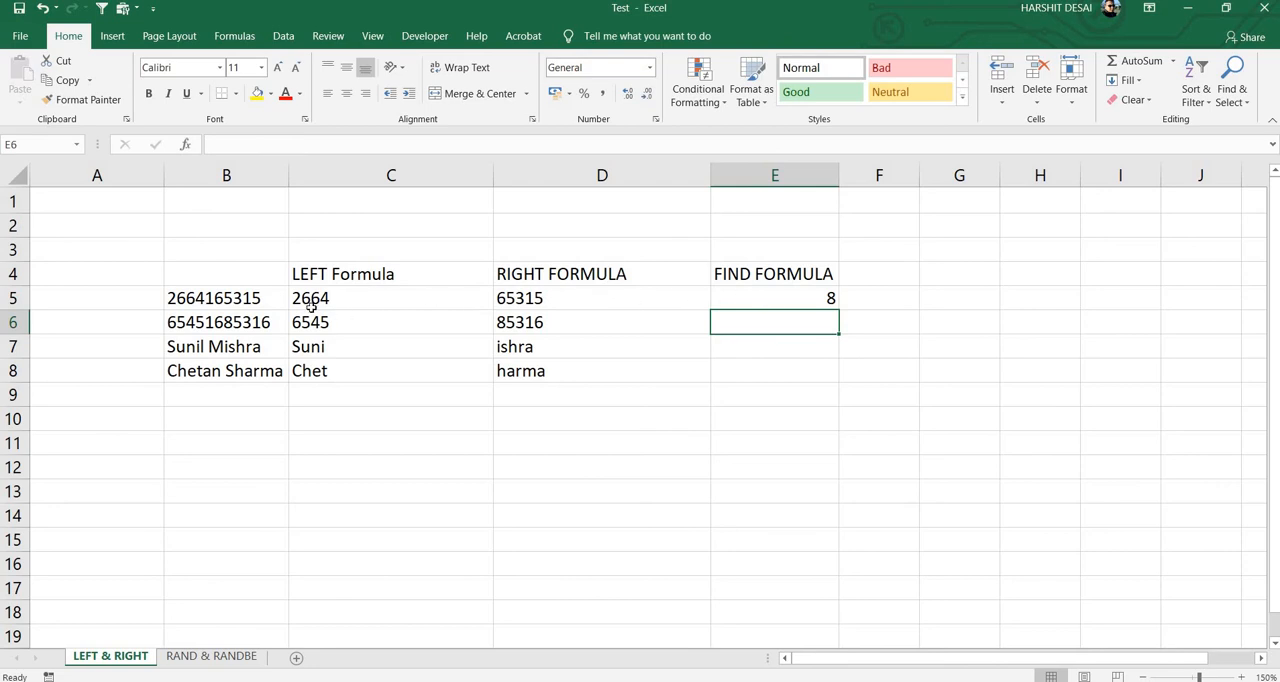
pyautogui.click(830, 300)
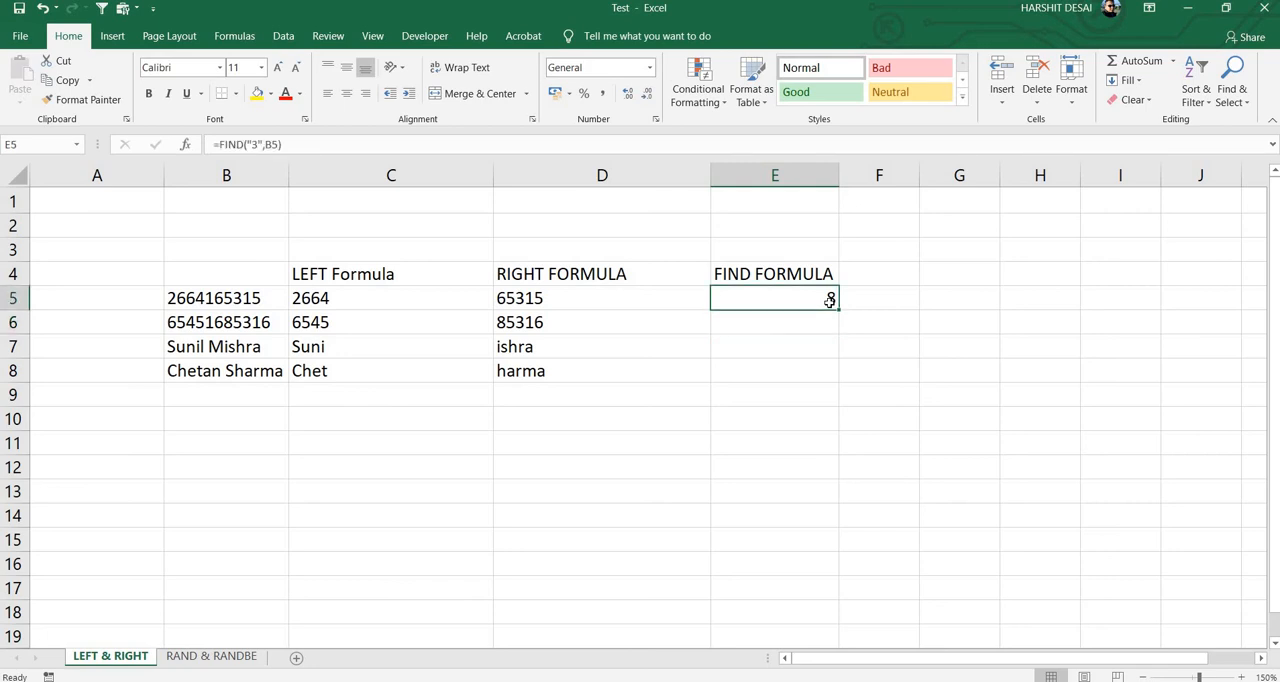
# Step: Copy the FIND formula from E5 into cell E6
pyautogui.hotkey('ctrl', 'c')
pyautogui.press('Down')
pyautogui.hotkey('ctrl', 'v')
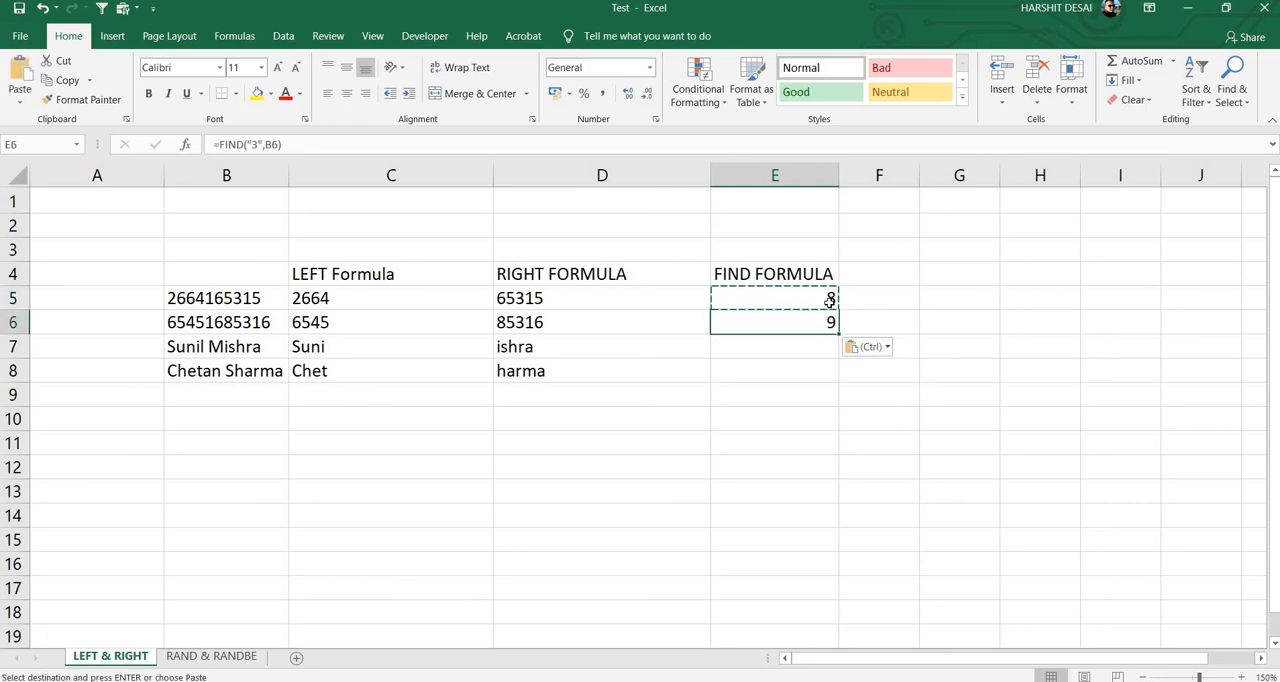
# Step: Examine the source number in B6 against the FIND result in E6, and look over the row 7 entries
pyautogui.click(240, 322)
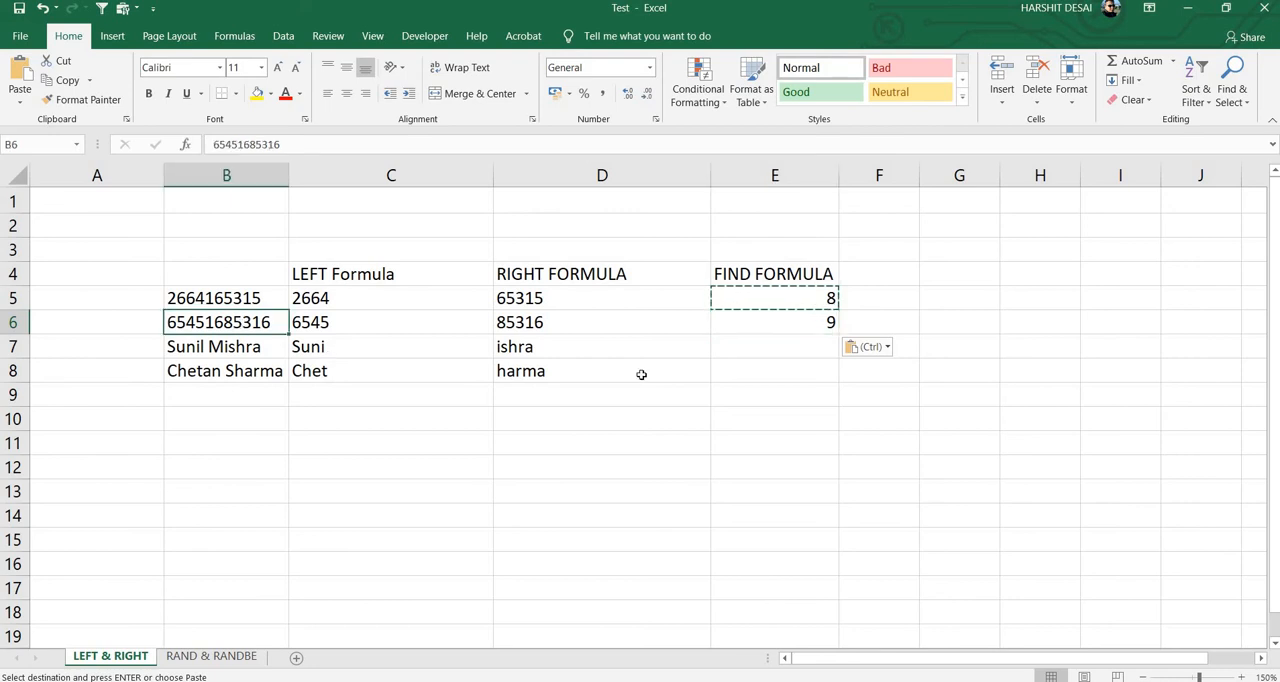
pyautogui.click(810, 322)
pyautogui.press('Down')
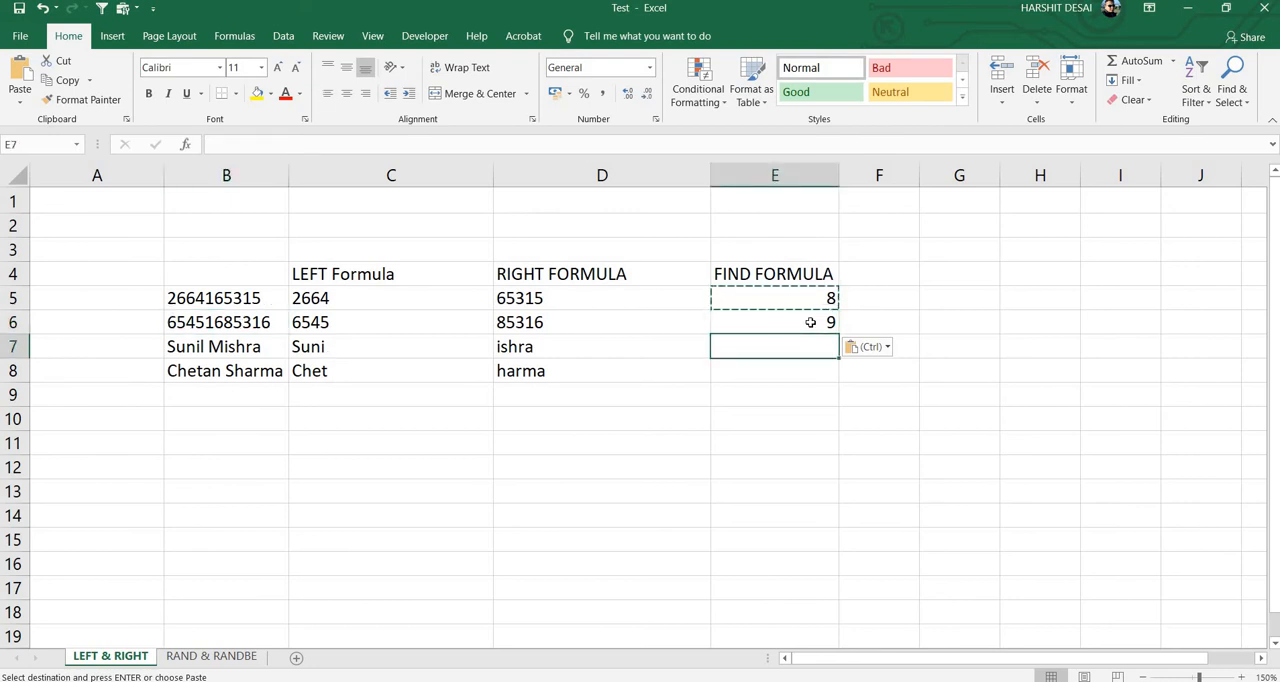
pyautogui.press('Up')
pyautogui.press('Left')
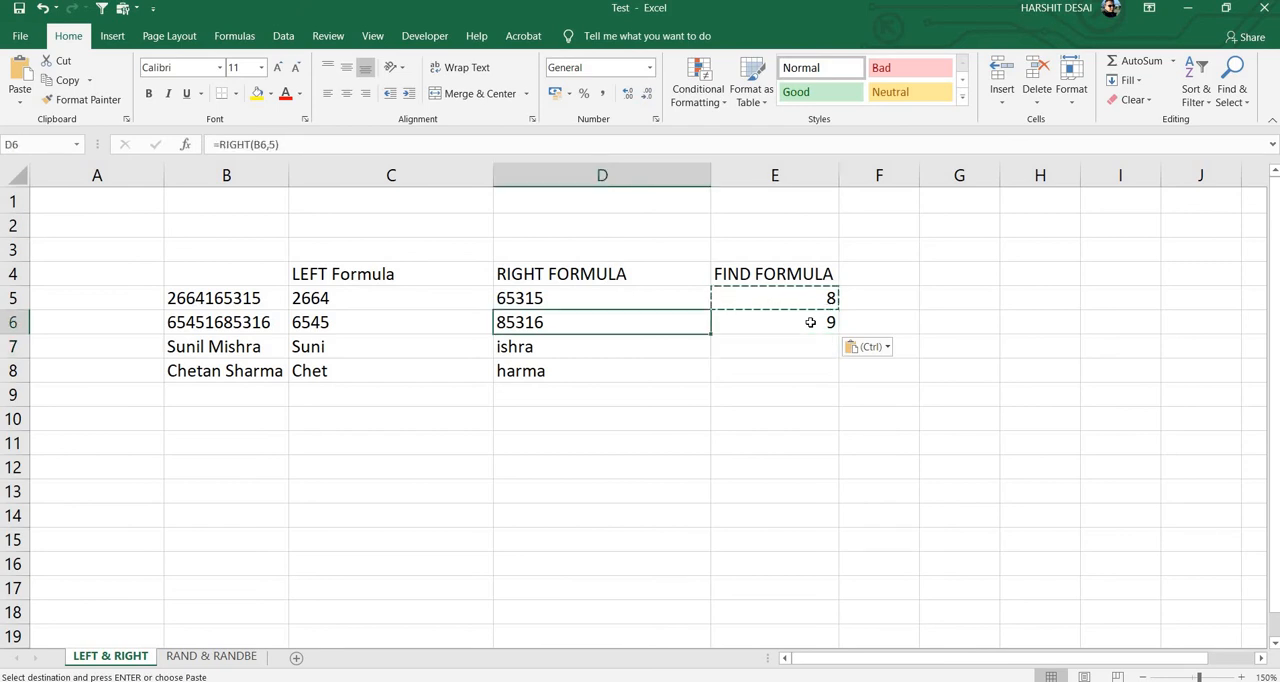
pyautogui.press('Left')
pyautogui.press('Left')
pyautogui.press('Down')
pyautogui.press('Right')
pyautogui.press('Right')
pyautogui.press('Right')
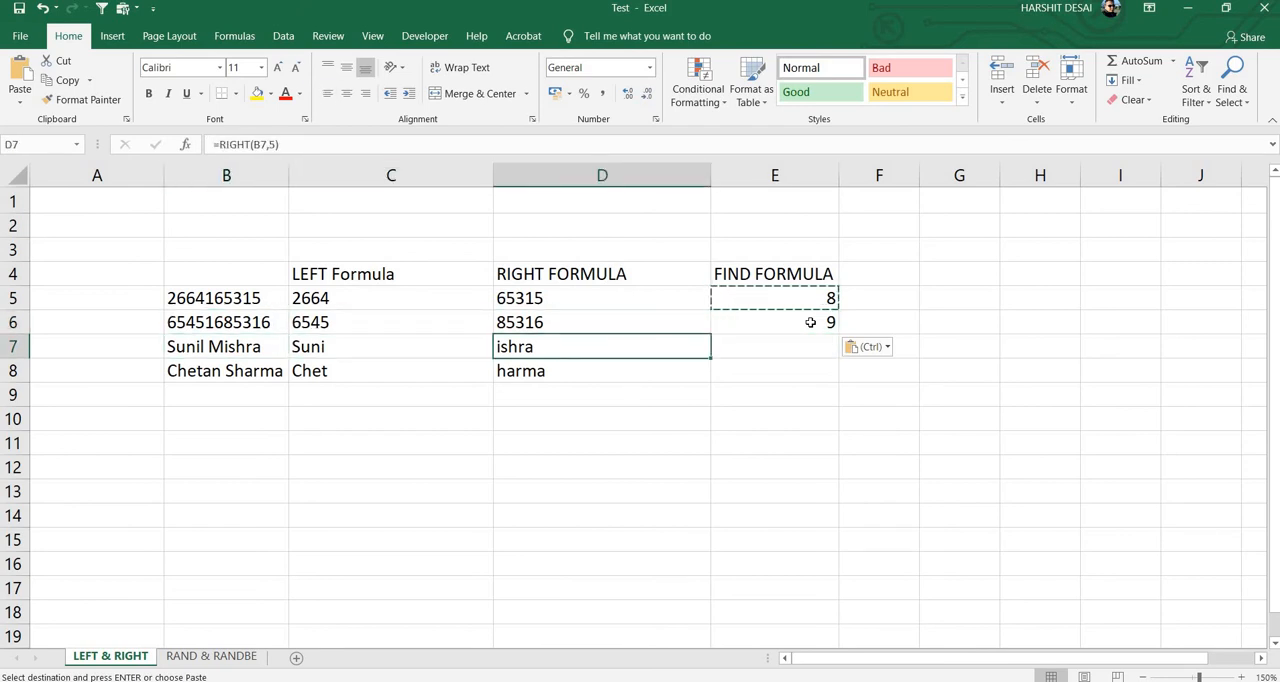
pyautogui.press('Up')
pyautogui.press('Down')
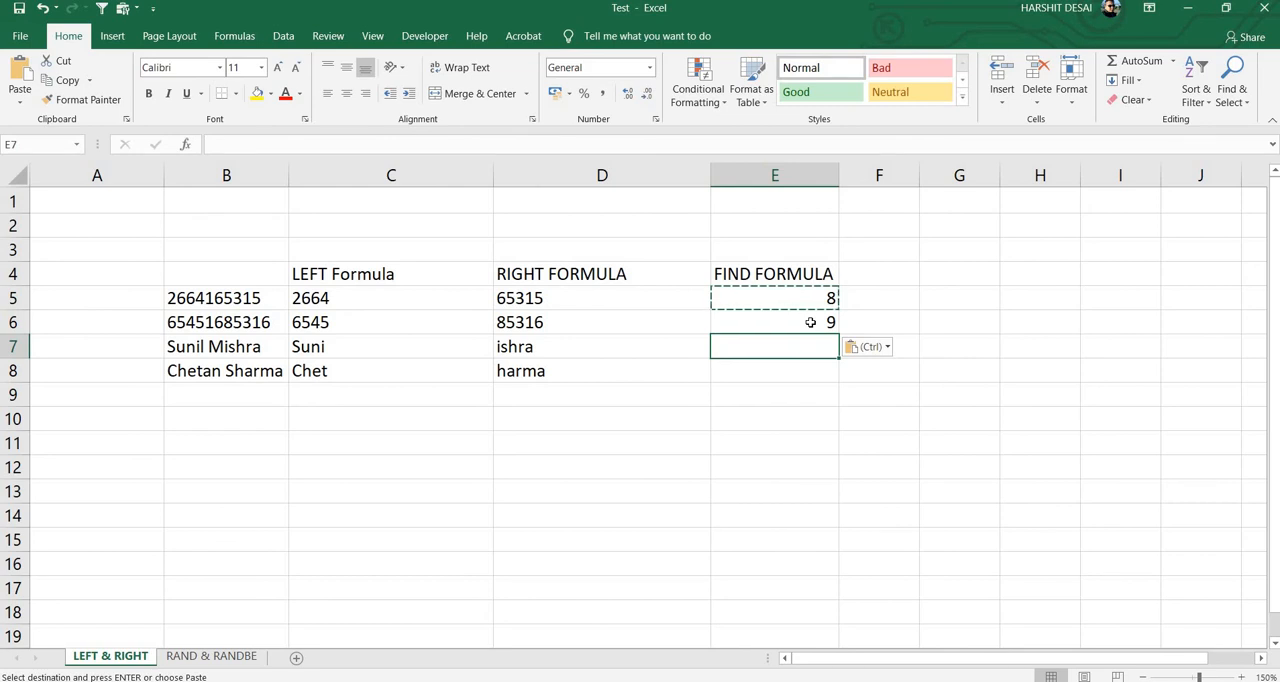
# Step: Enter =FIND("M",B7) in cell E7 to locate the capital M within the name in B7
pyautogui.write('=')
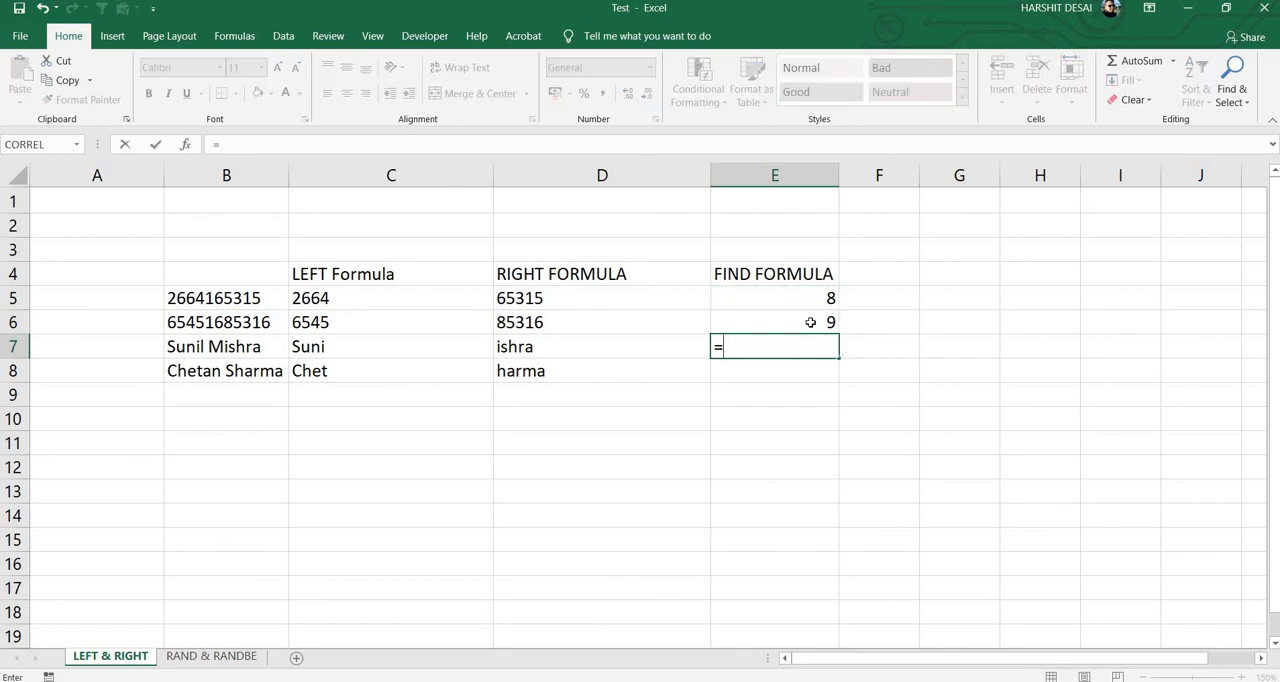
pyautogui.write('fin')
pyautogui.press('Tab')
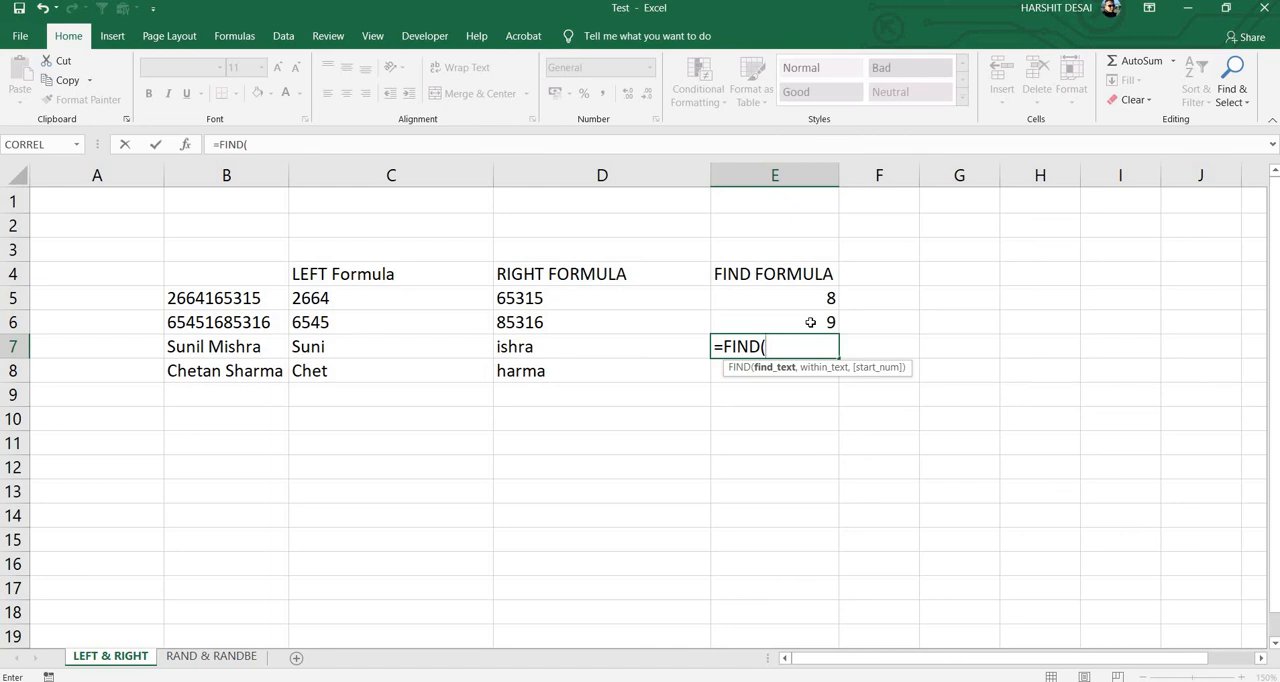
pyautogui.write('"M",')
pyautogui.press('Left')
pyautogui.press('Left')
pyautogui.press('Left')
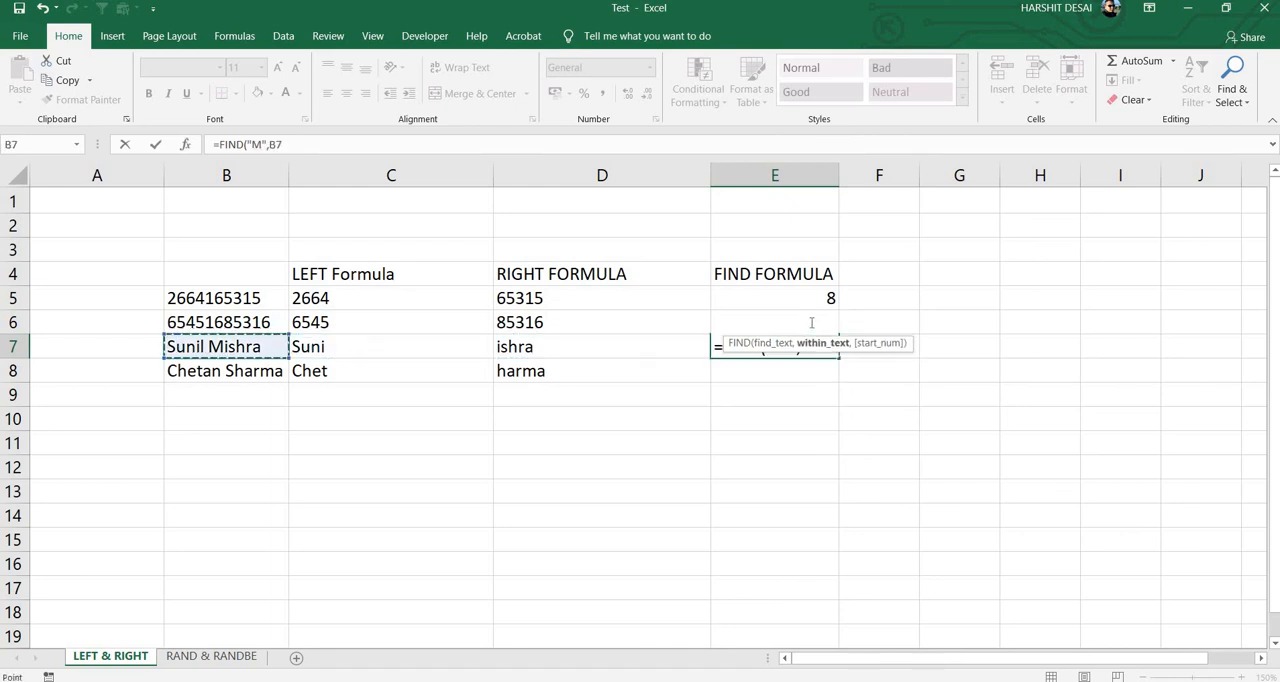
pyautogui.write(')')
pyautogui.press('Return')
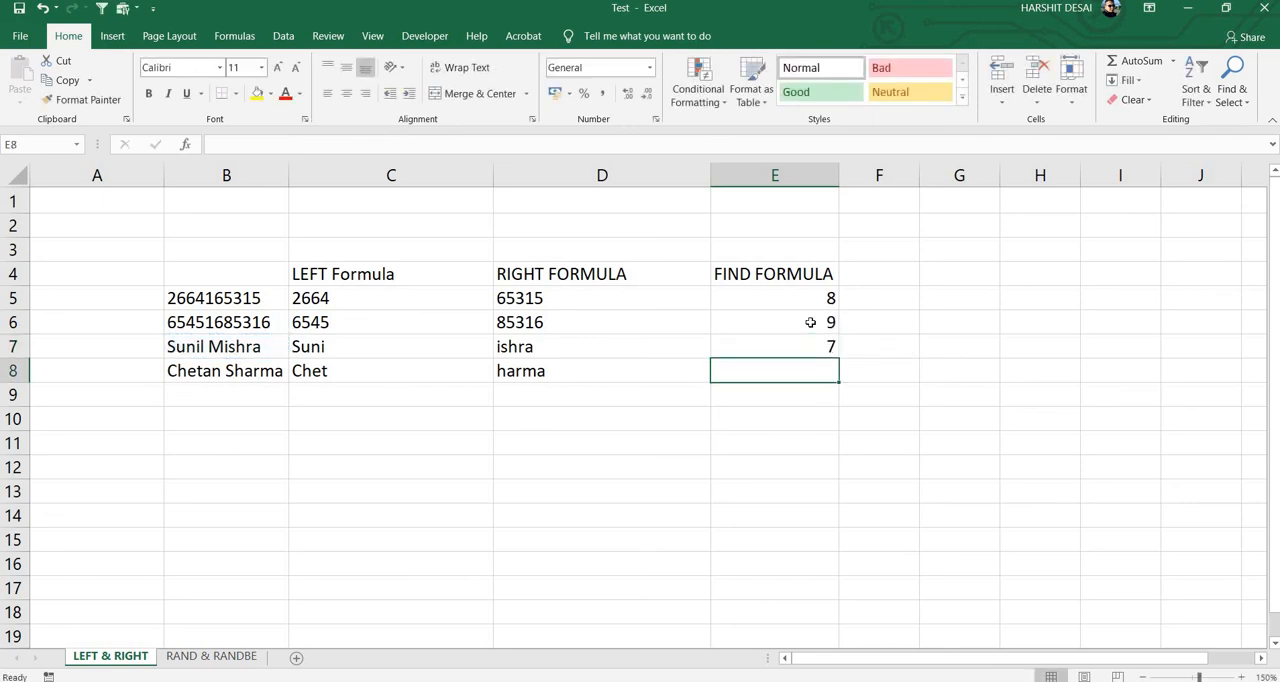
# Step: Compare the FIND result in E7 with the source name in B7
pyautogui.press('Up')
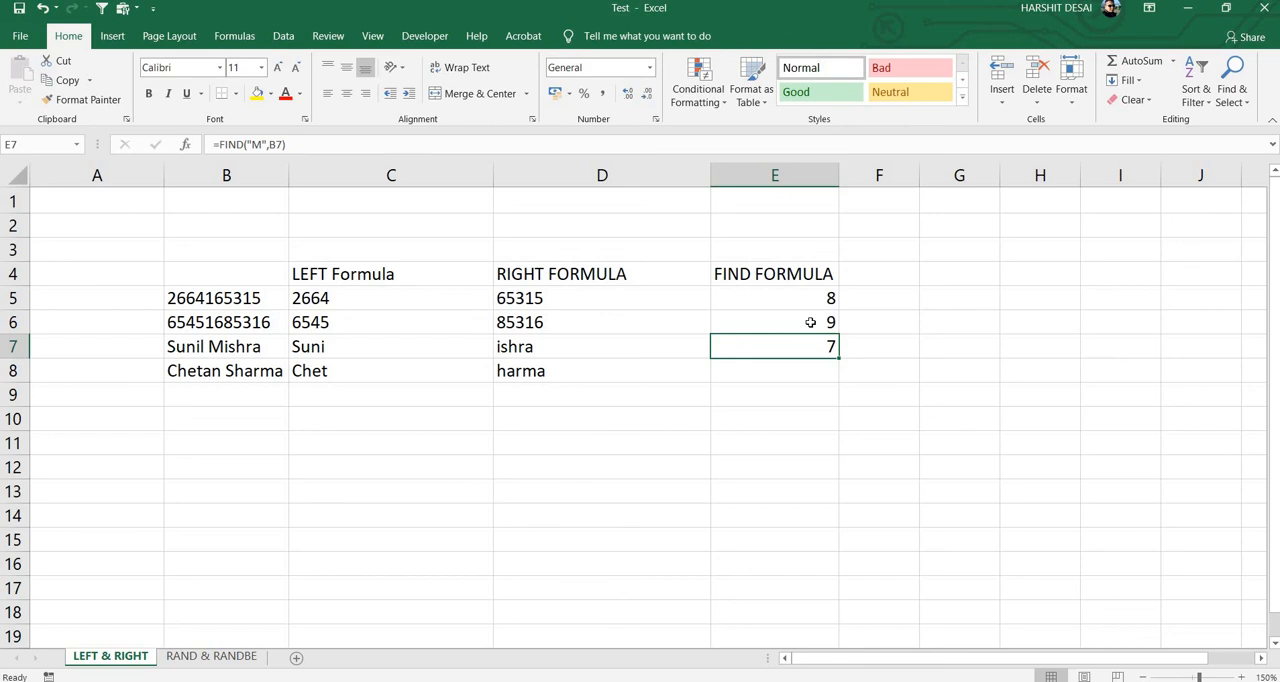
pyautogui.press('Left')
pyautogui.press('Left')
pyautogui.press('Left')
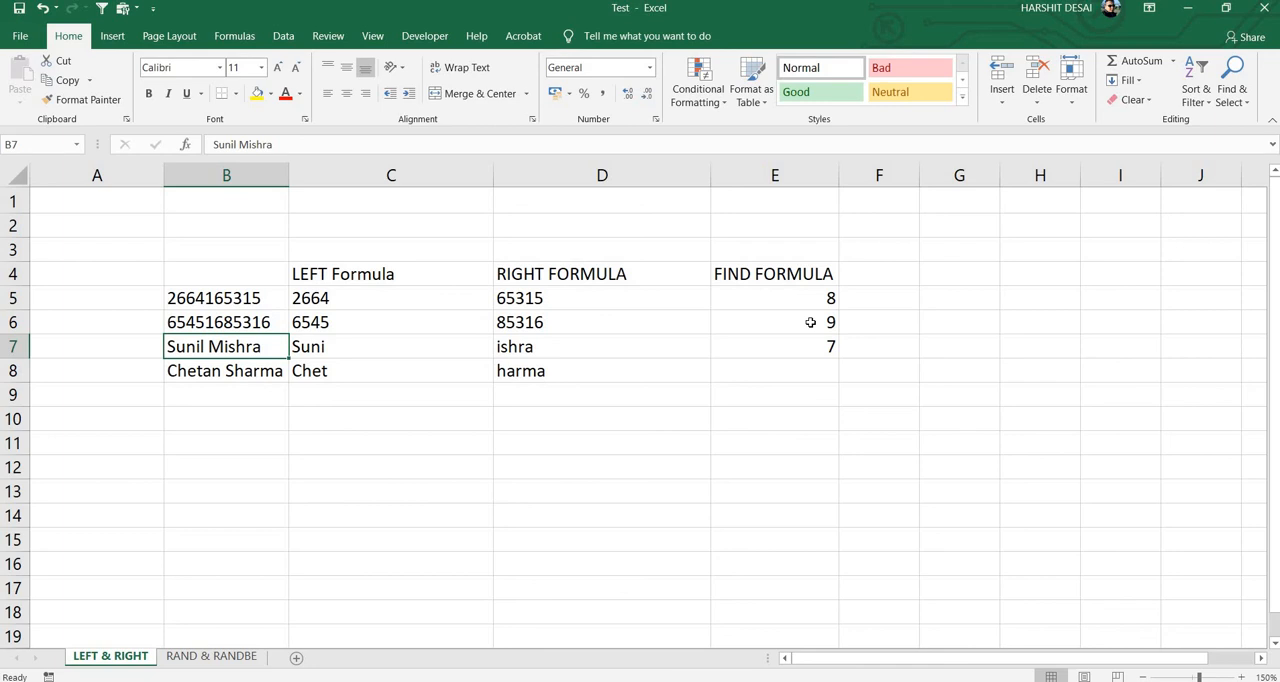
pyautogui.press('Right')
pyautogui.press('Right')
pyautogui.press('Right')
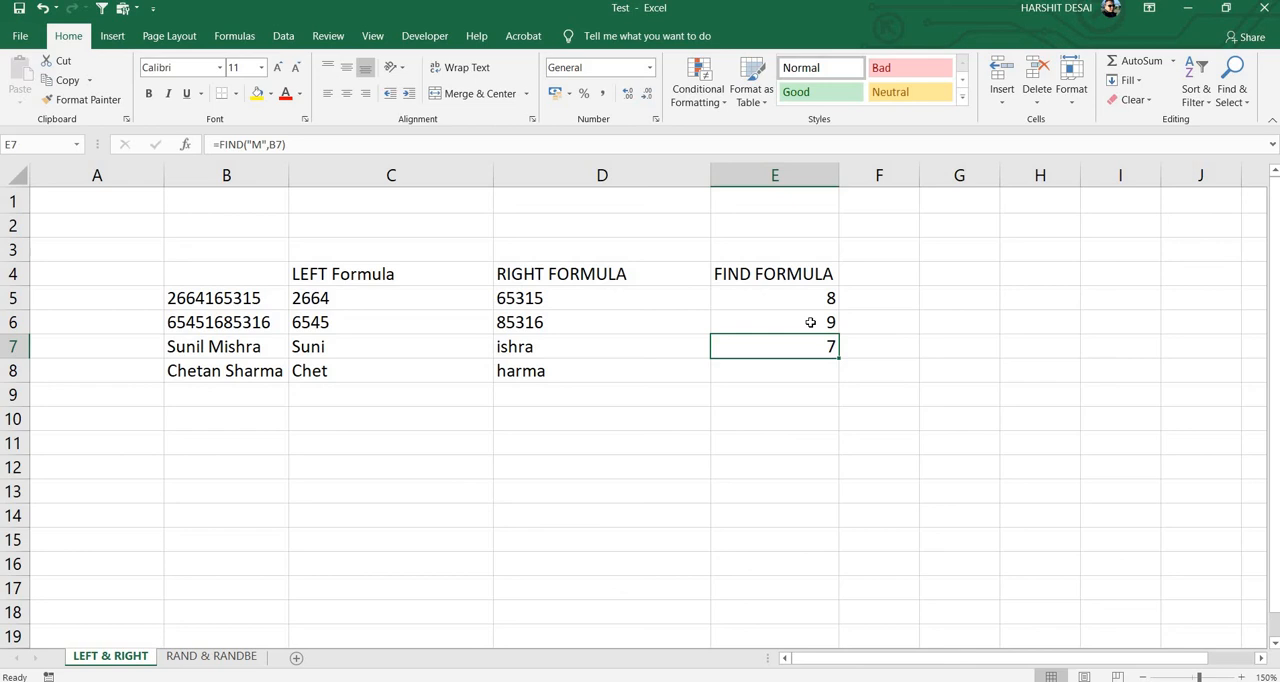
# Step: Replace the search text in E7's FIND formula with a space, making it =FIND(" ",B7)
pyautogui.press('F2')
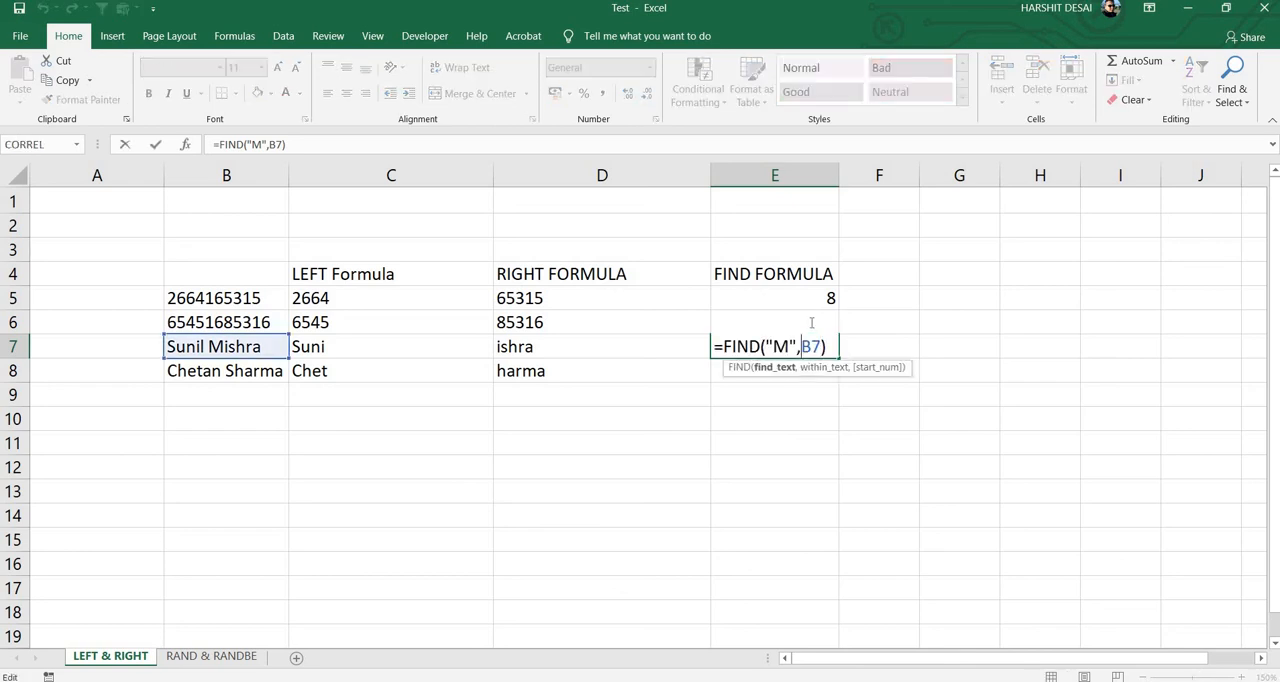
pyautogui.press('Left')
pyautogui.press('Left')
pyautogui.press('BackSpace')
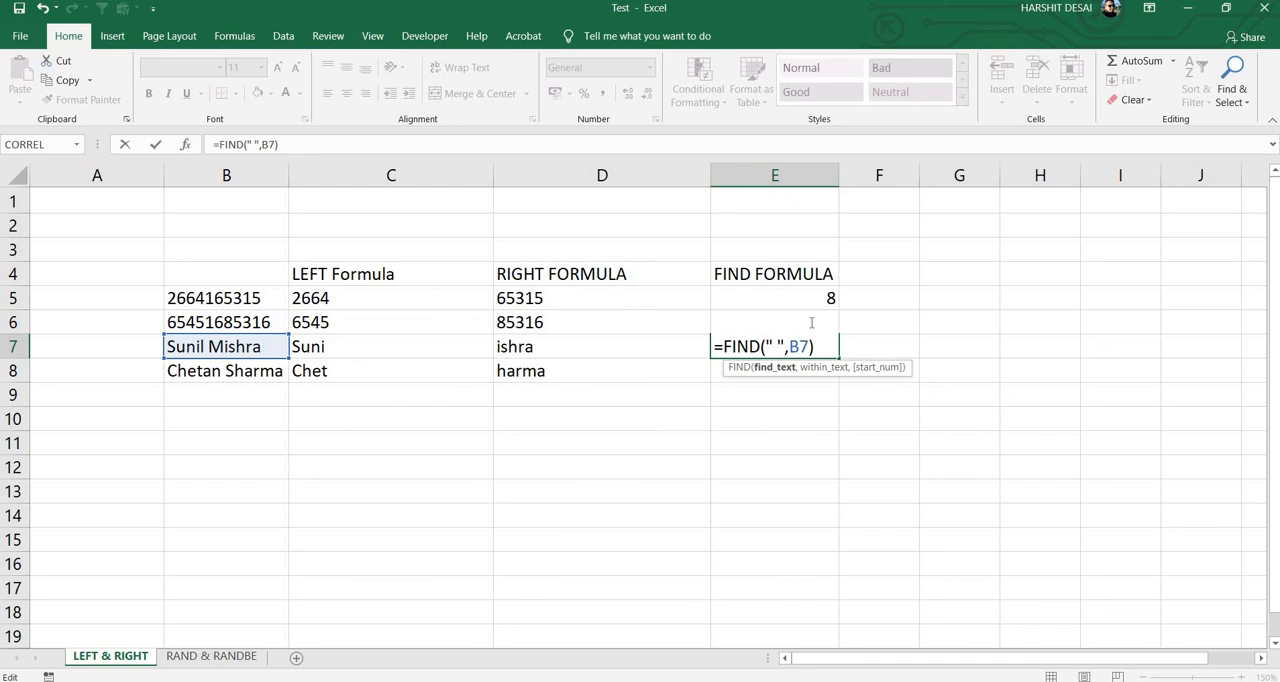
pyautogui.press('Right')
pyautogui.press('Right')
pyautogui.press('Right')
pyautogui.press('Right')
pyautogui.press('Right')
pyautogui.press('Return')
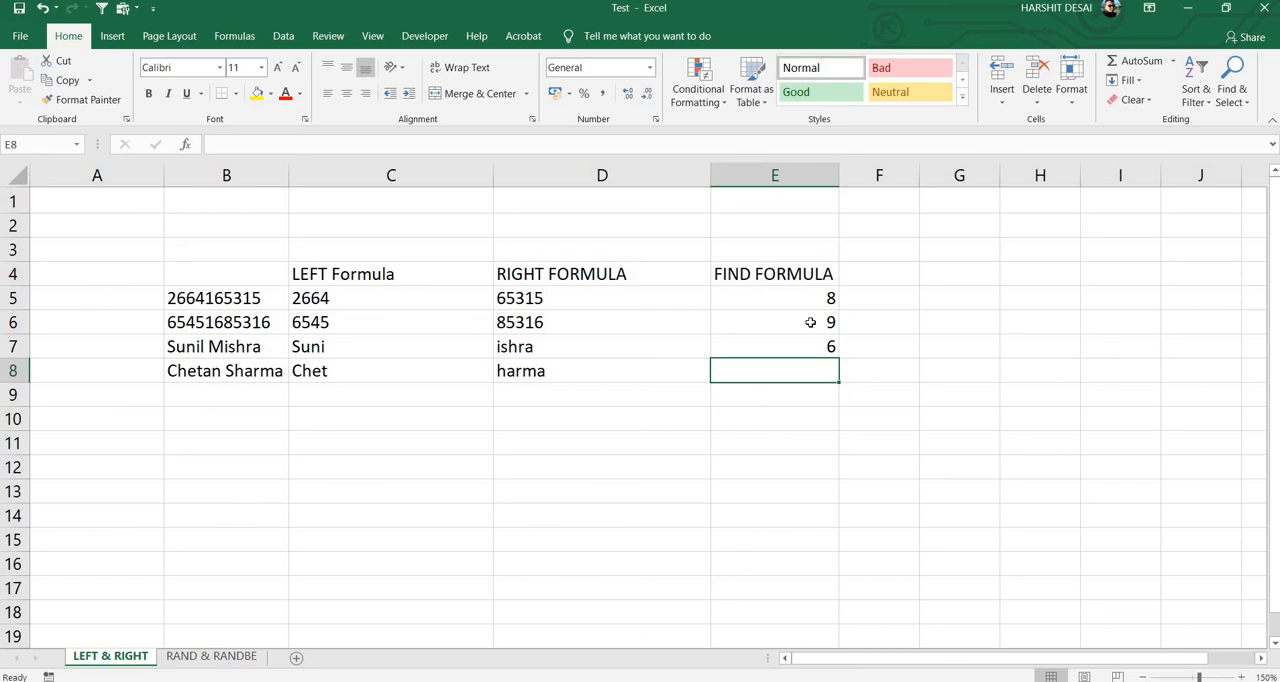
# Step: Copy the space-finding FIND formula from E7 into E8, and reselect E7
pyautogui.press('Up')
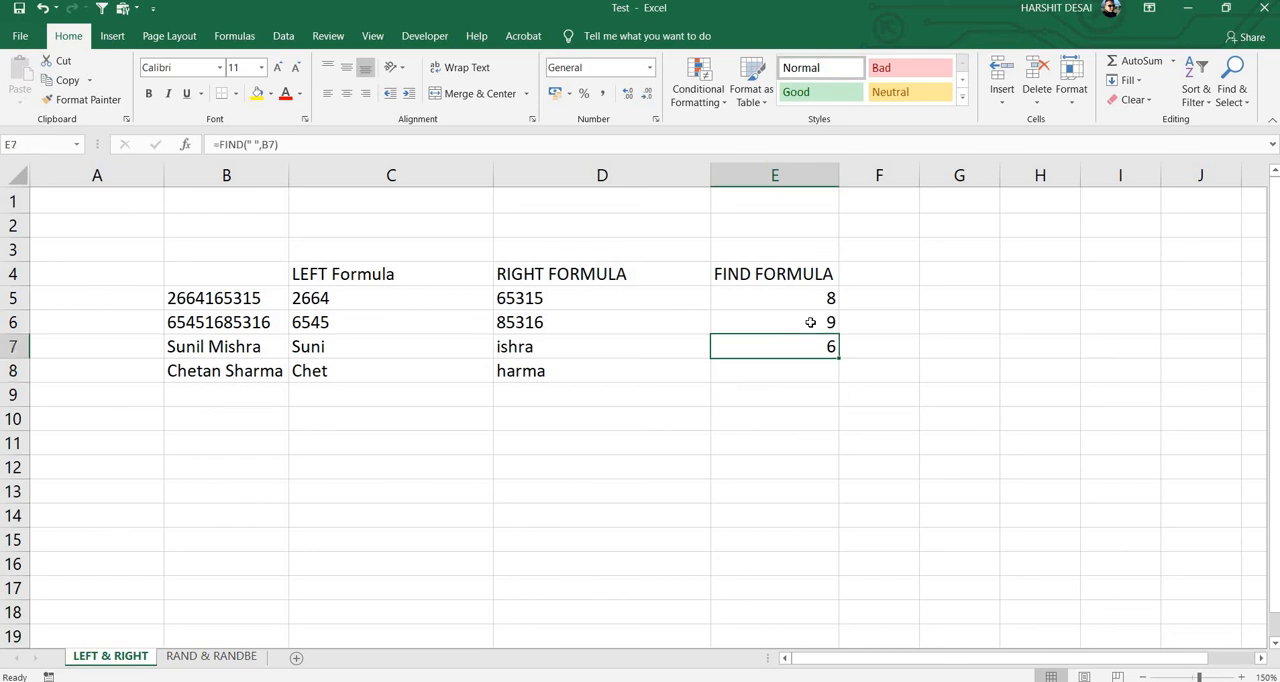
pyautogui.hotkey('ctrl', 'c')
pyautogui.press('Down')
pyautogui.hotkey('ctrl', 'v')
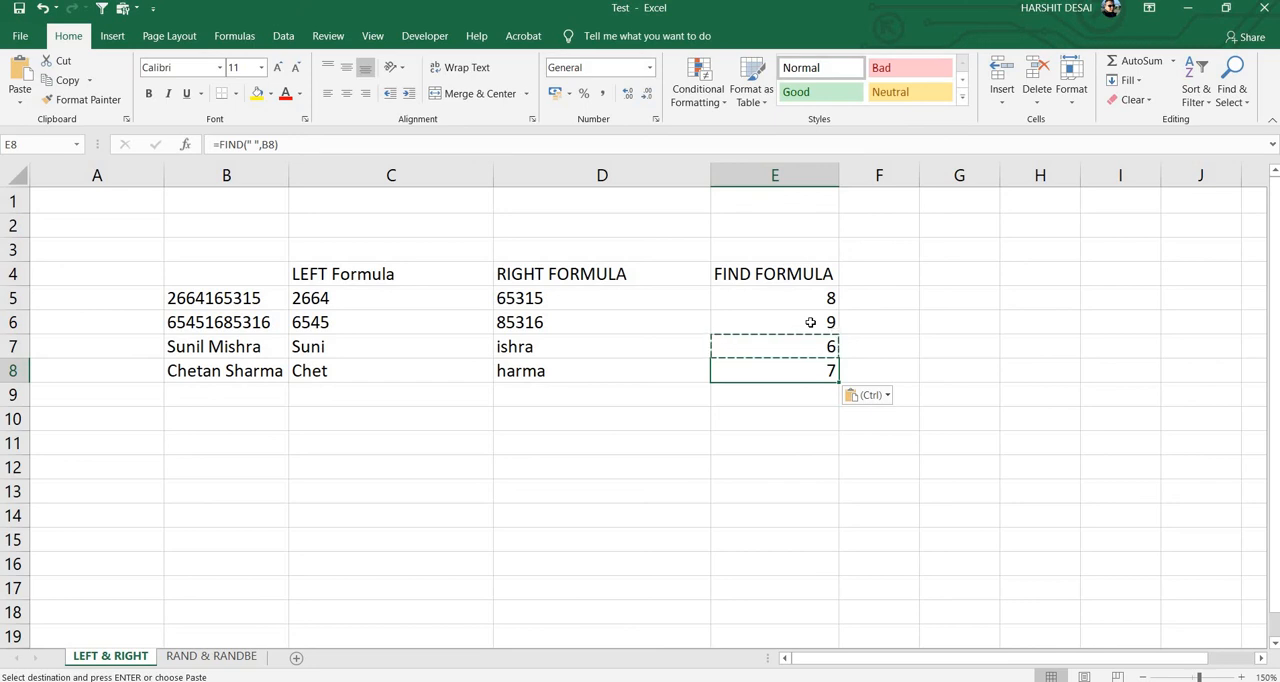
pyautogui.press('Left')
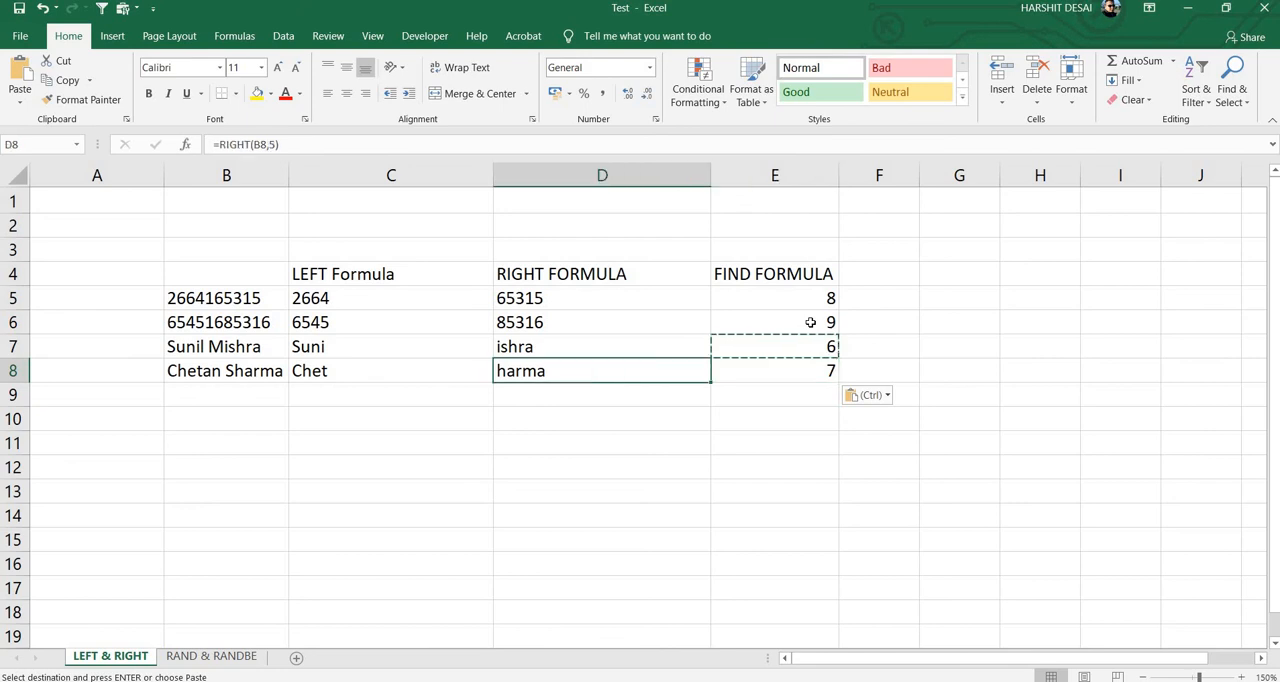
pyautogui.press('Up')
pyautogui.press('Right')
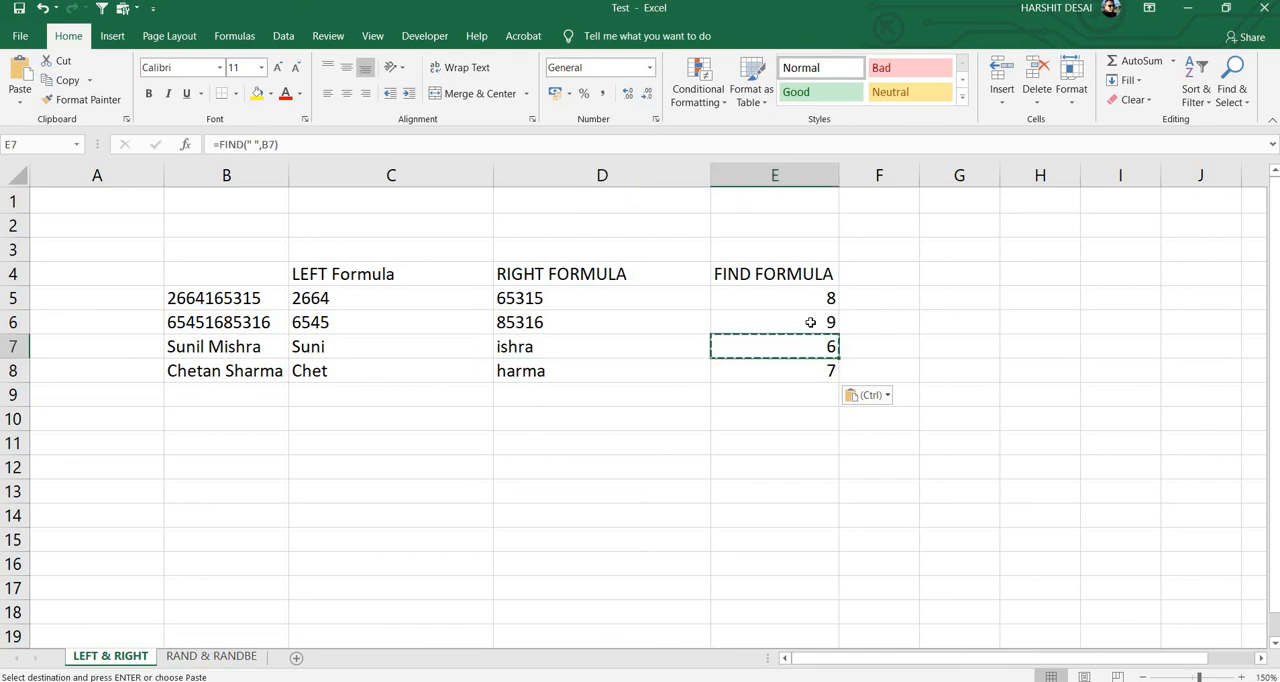